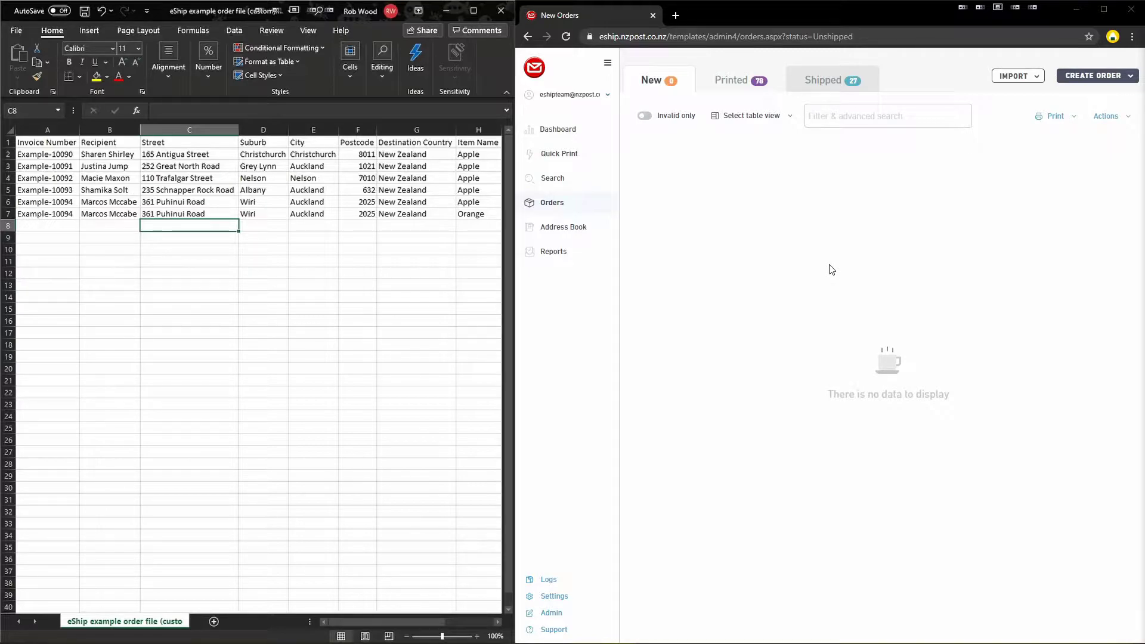
Choose 'Map your own customised CSV' under Settings > CSV File Setup and scroll to the column lists
left_click(566, 596)
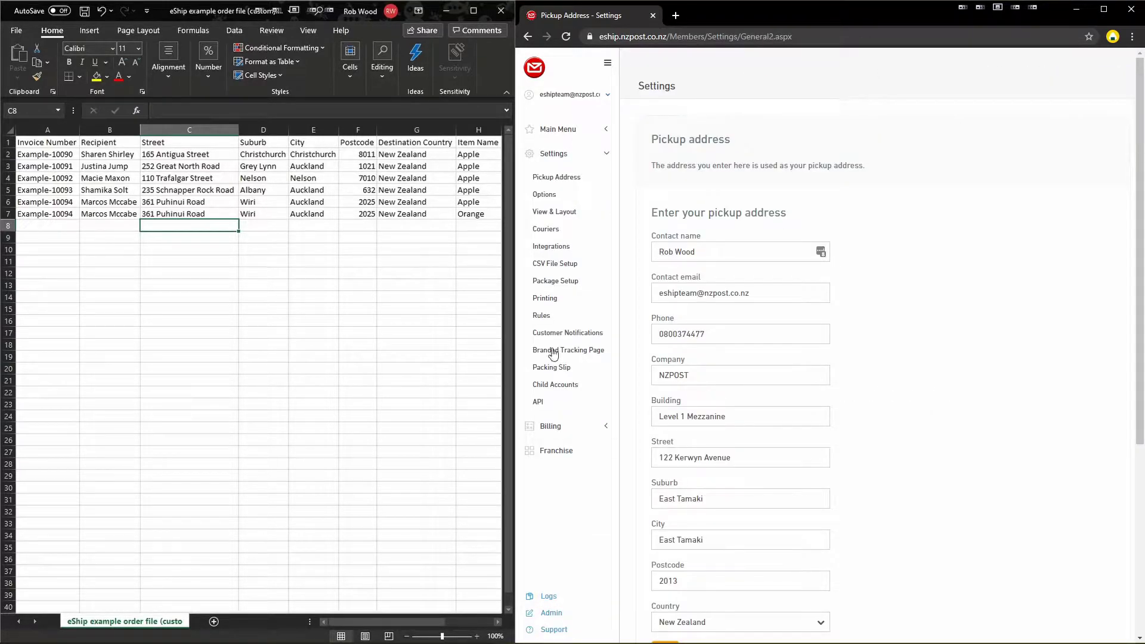
left_click(551, 265)
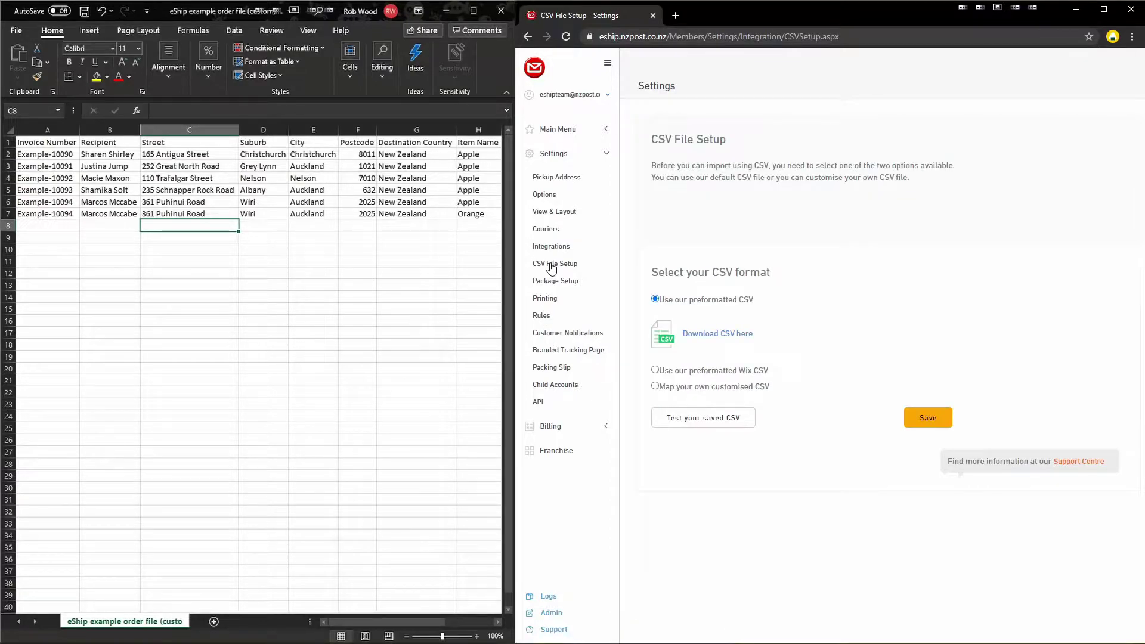
left_click(655, 387)
scroll(658, 391, "down", 4)
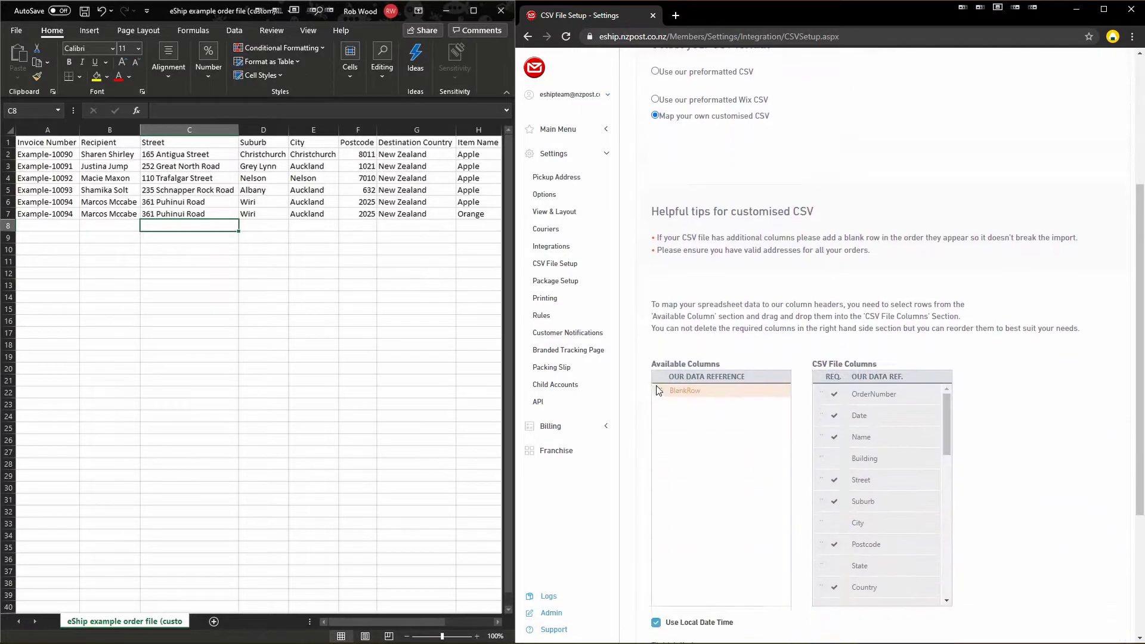
scroll(659, 390, "down", 1)
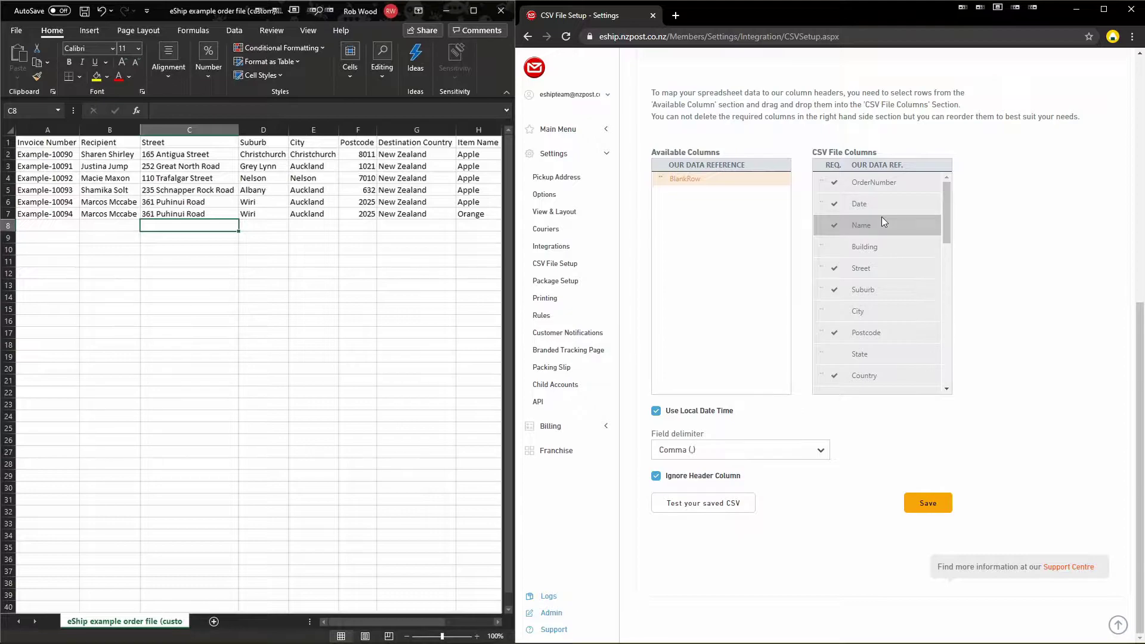
left_click(172, 224)
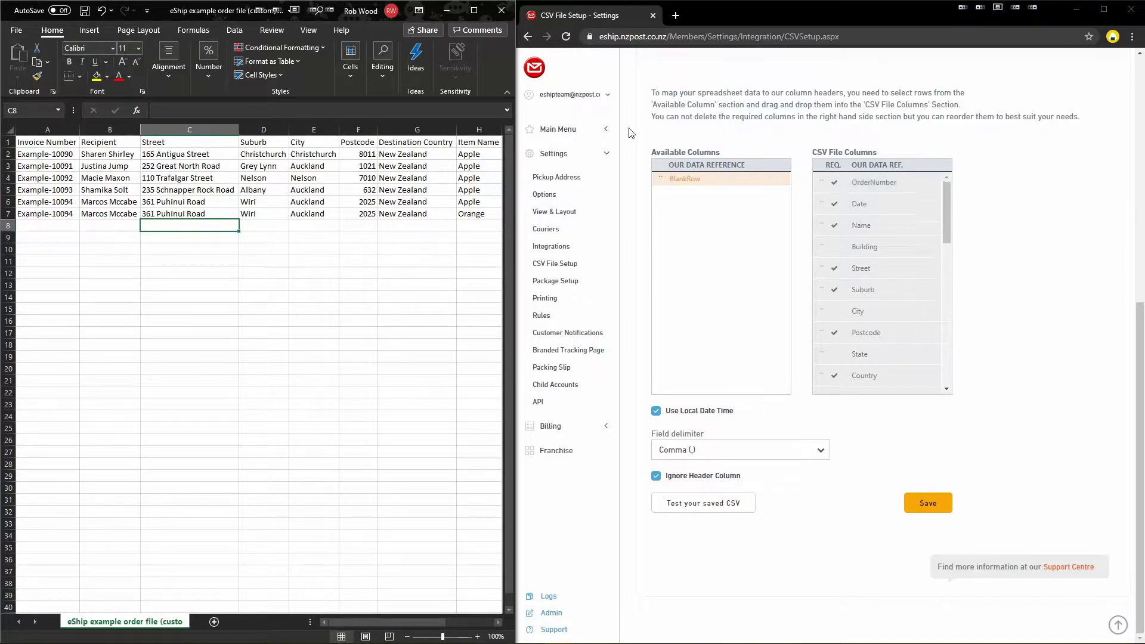
left_click(47, 129)
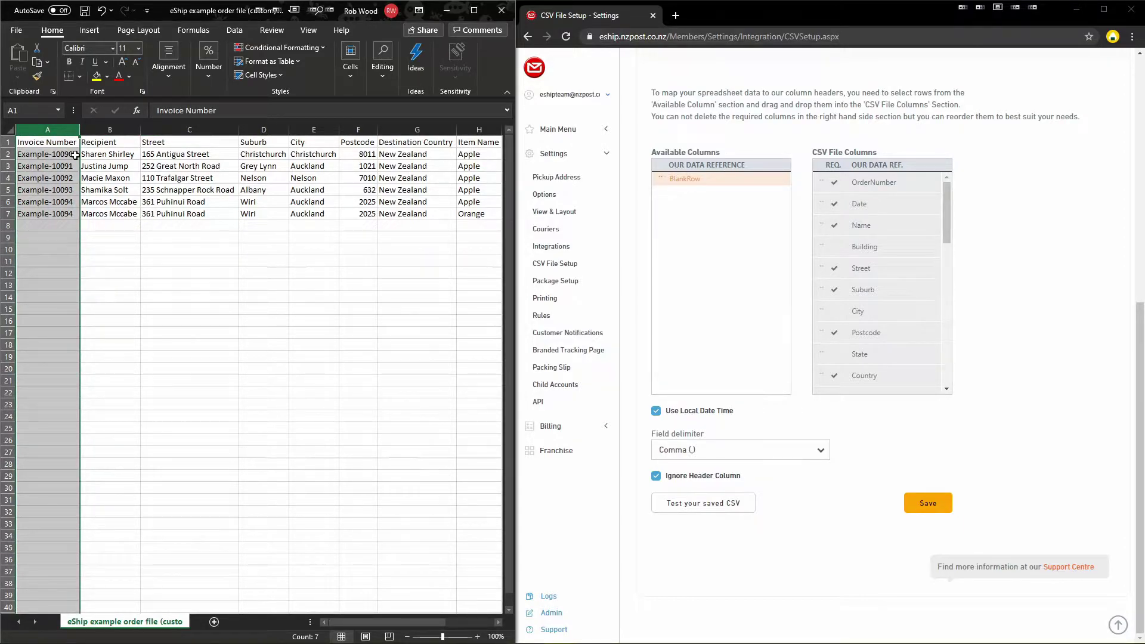
left_click(9, 202)
left_click(10, 212)
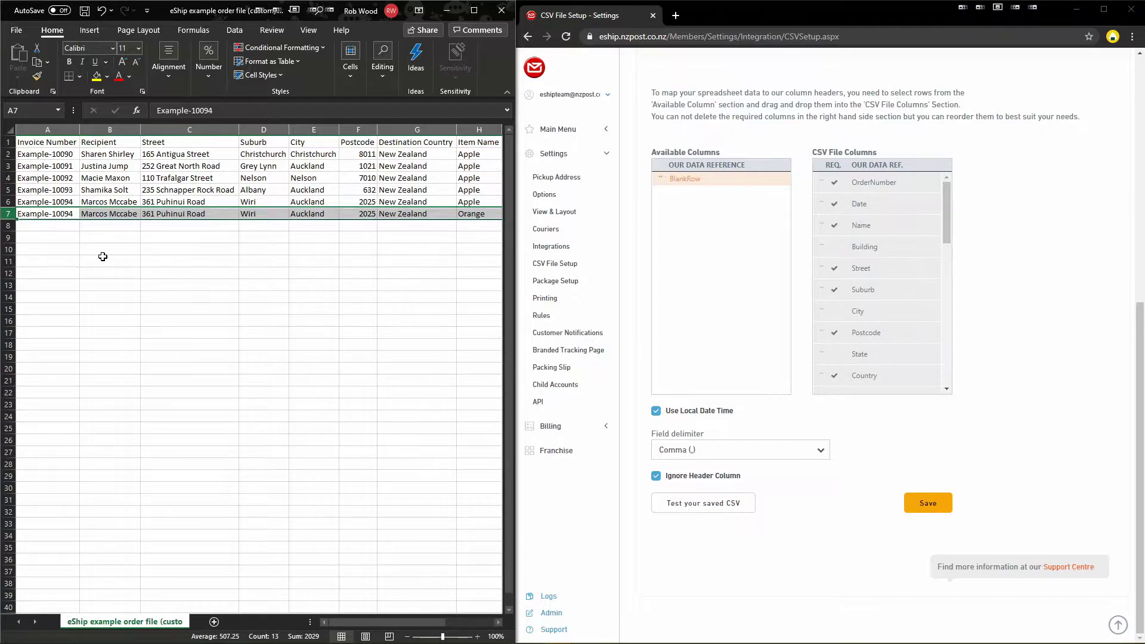
left_click(8, 153)
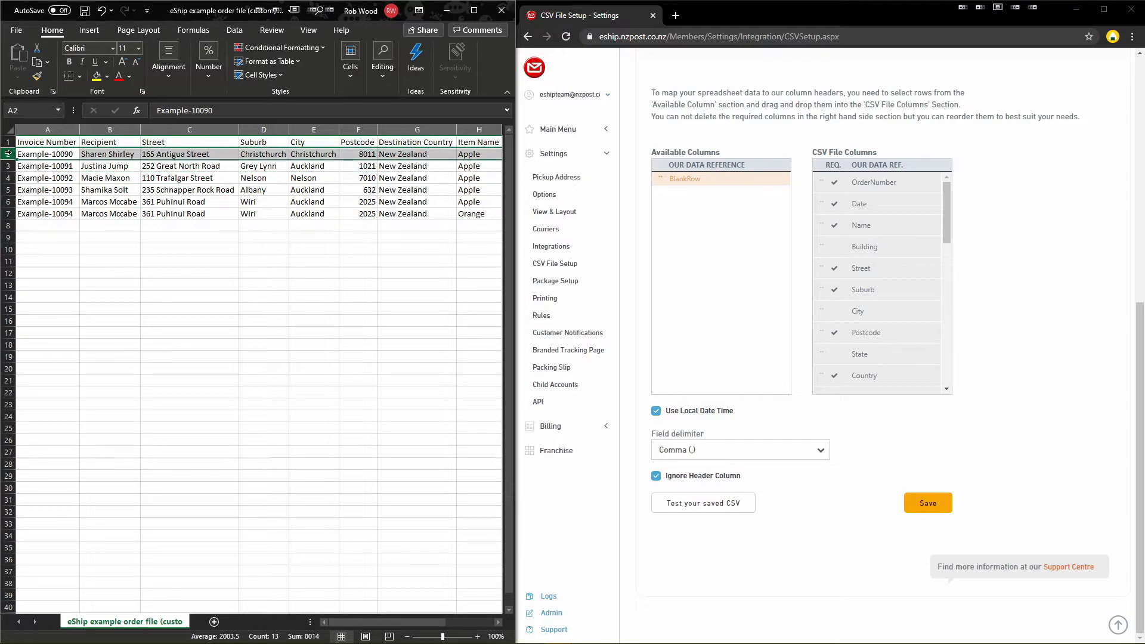
left_click(43, 154)
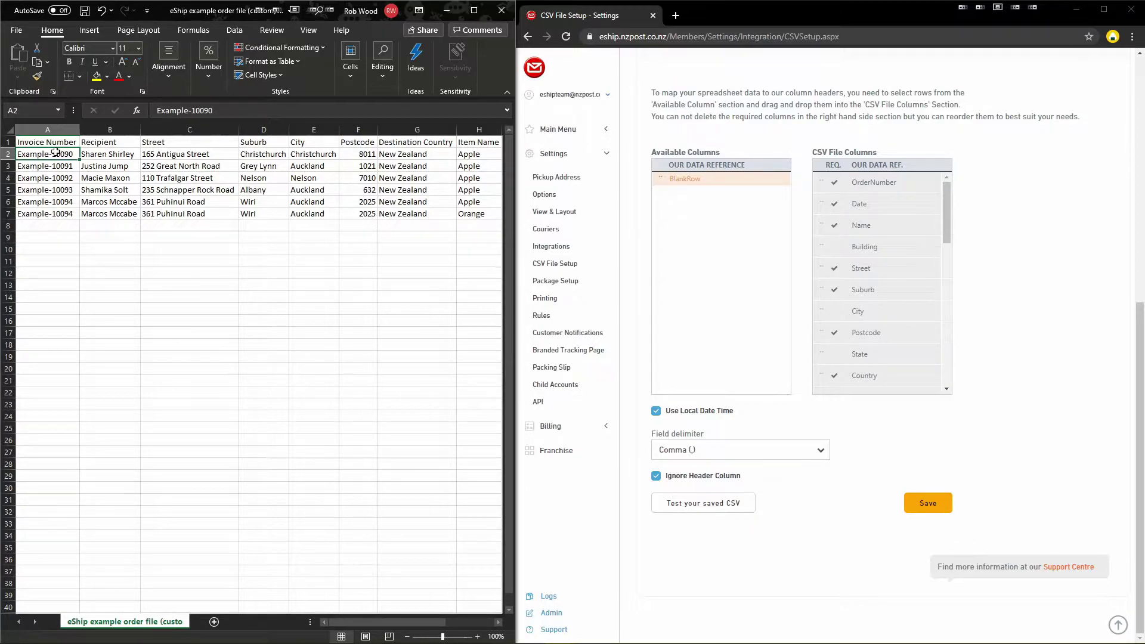
type("test1000")
left_click(62, 249)
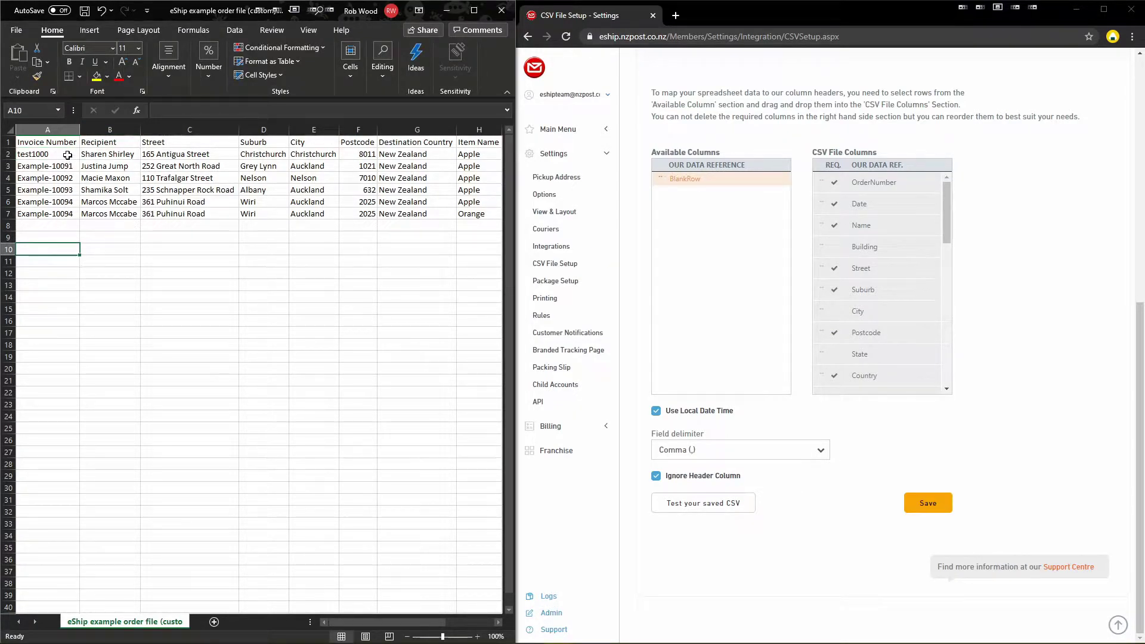
left_click(70, 157)
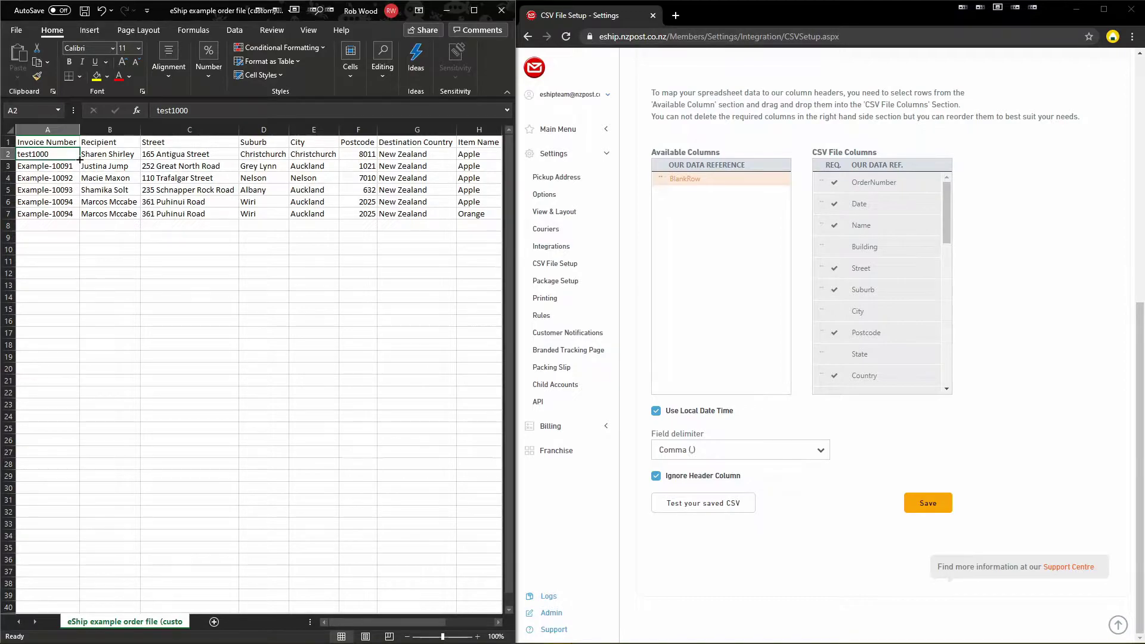
double_click(80, 159)
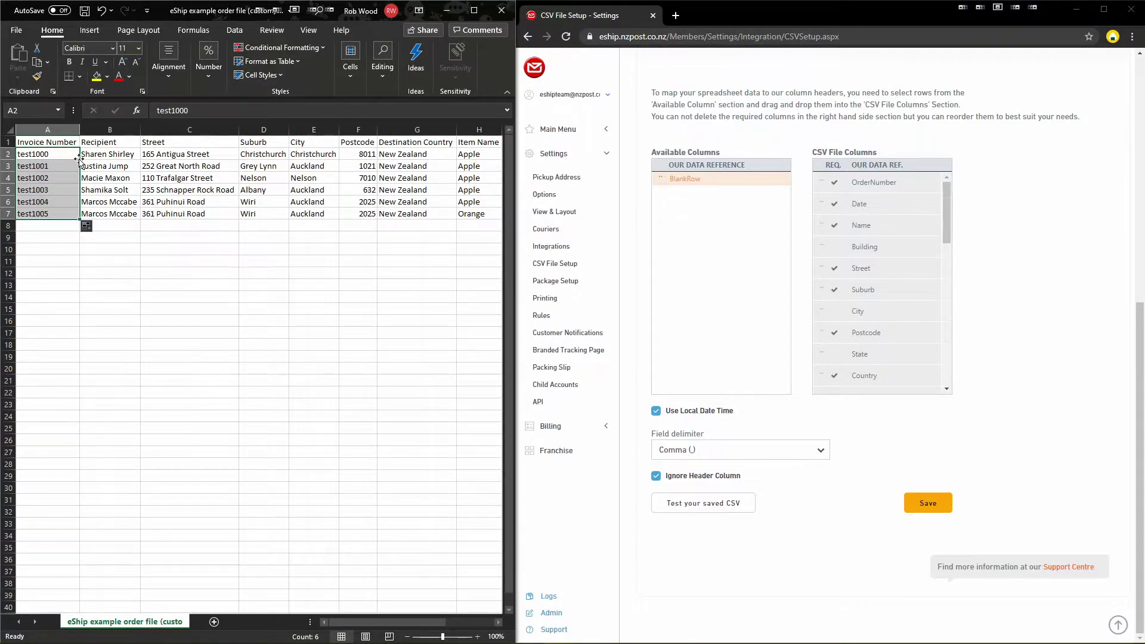
key("ctrl+z")
left_click(92, 236)
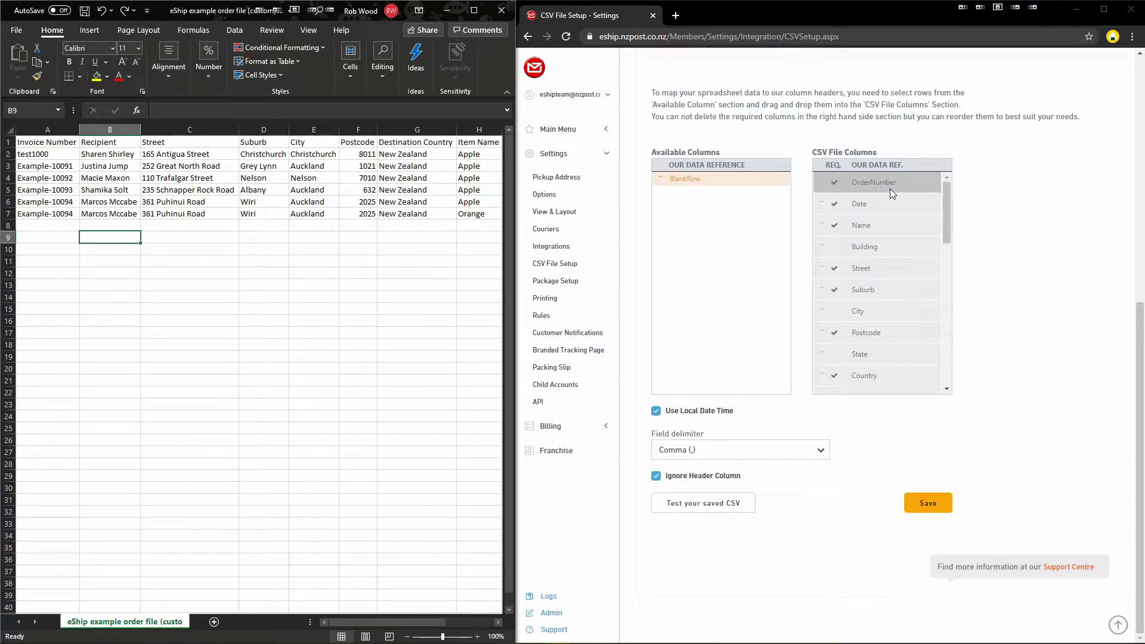
left_click(283, 248)
key("ctrl+z")
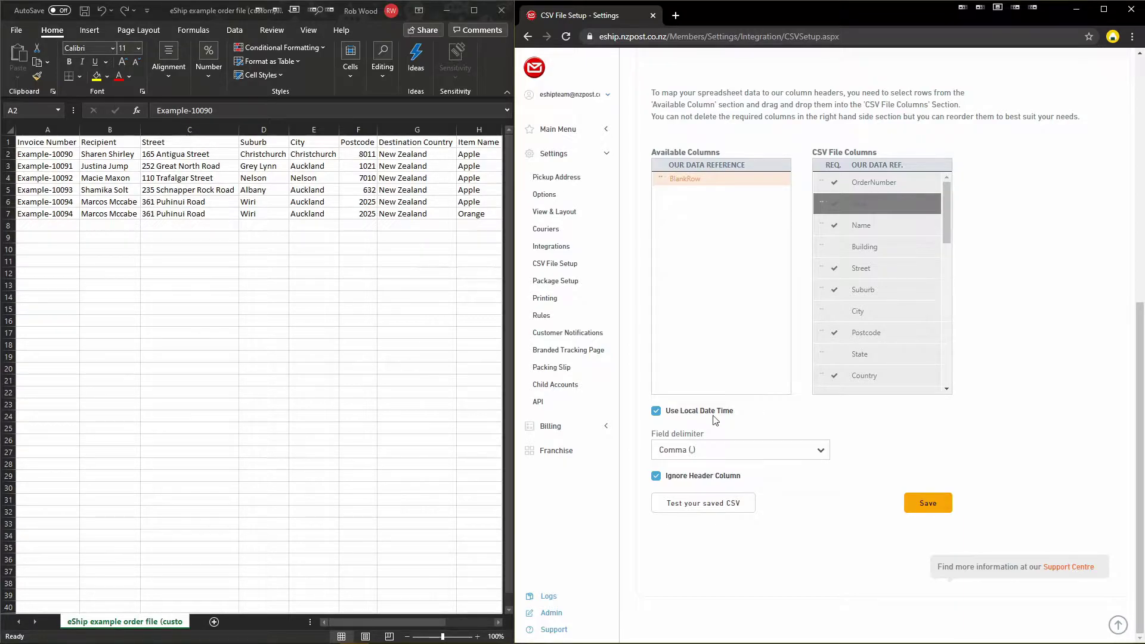
Drag Date out of the CSV File Columns so Name follows OrderNumber
mouse_move(874, 205)
left_mouse_down()
mouse_move(858, 370)
mouse_move(867, 387)
mouse_move(900, 374)
mouse_move(943, 378)
left_mouse_up()
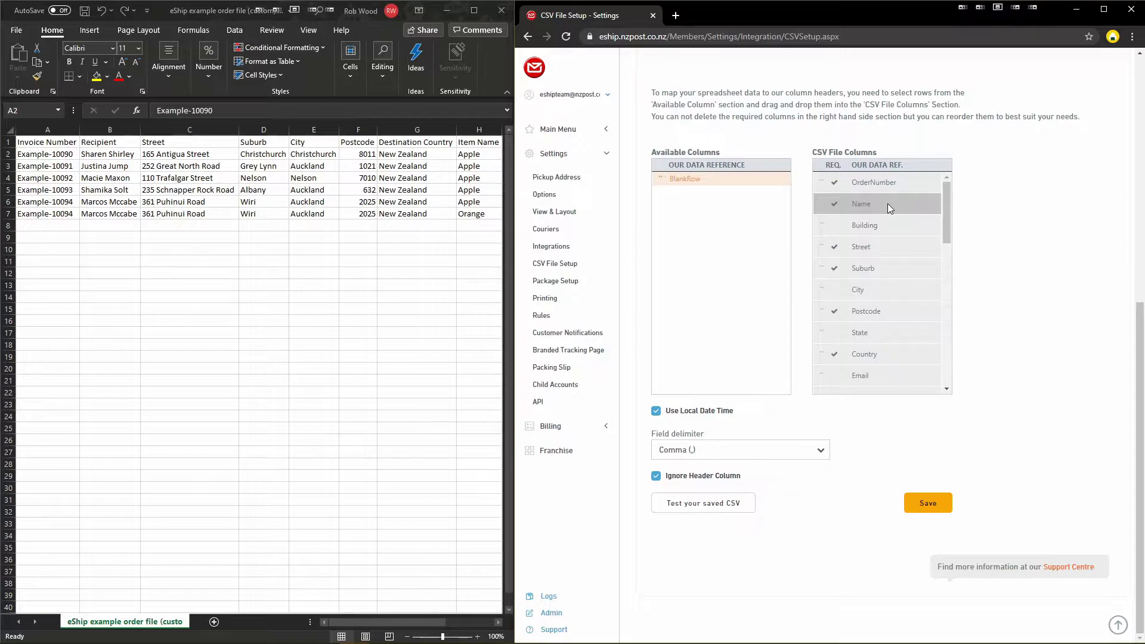
left_click(108, 124)
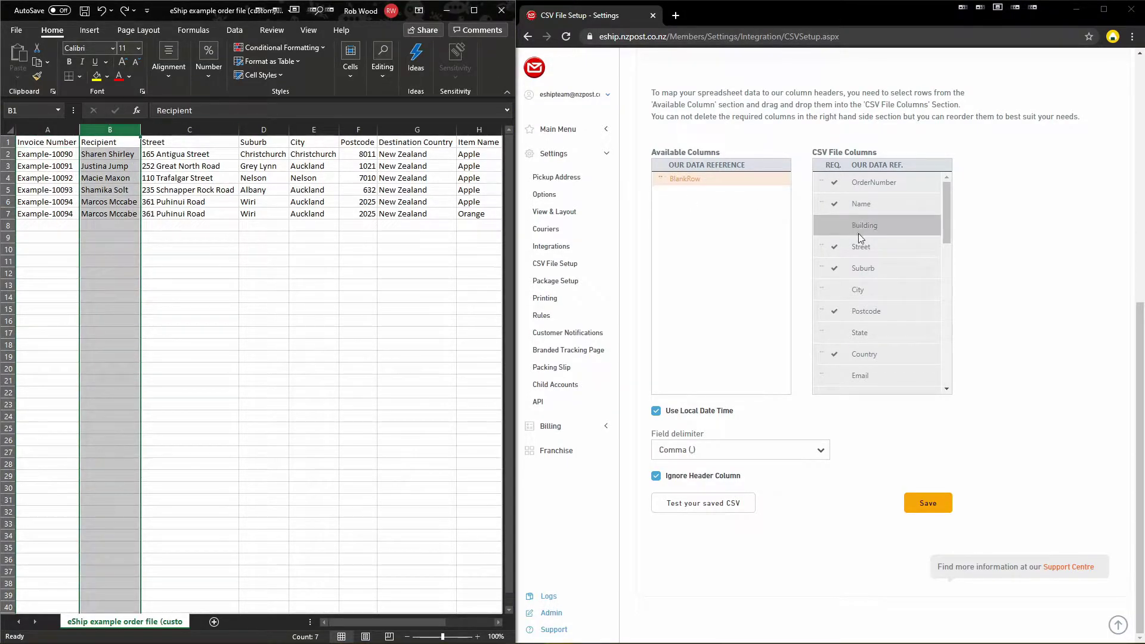
left_click(211, 128)
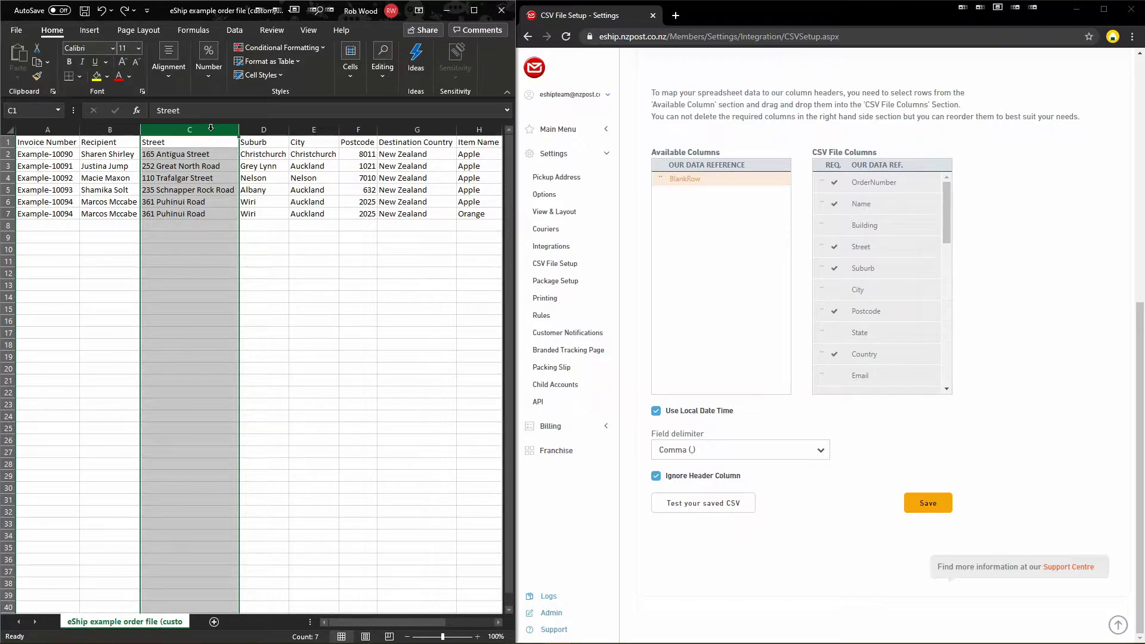
left_click(263, 130)
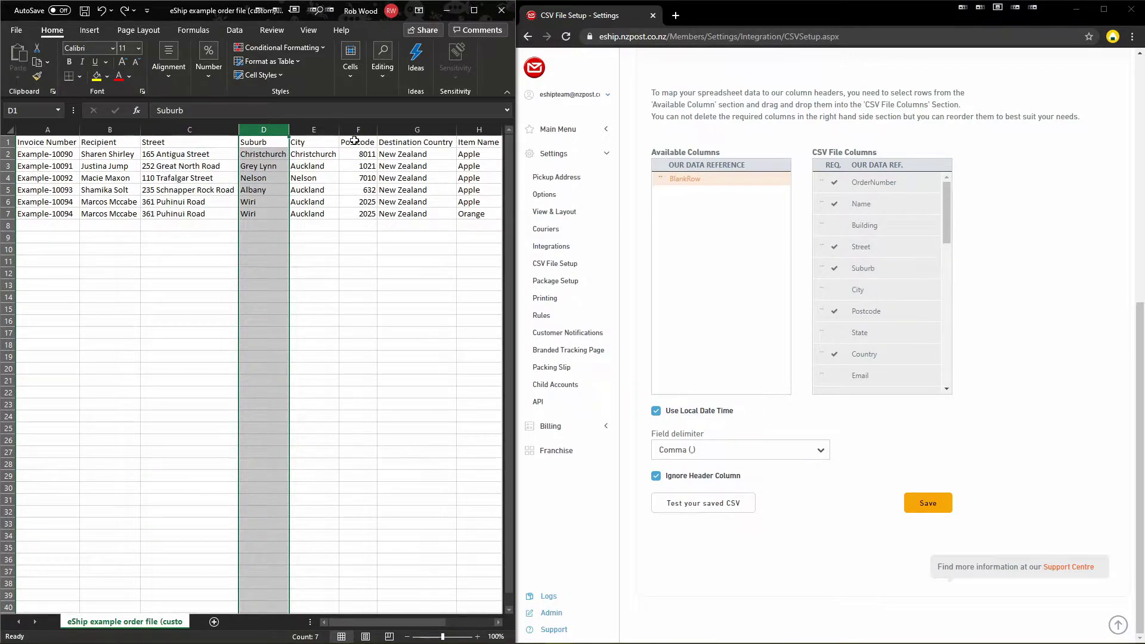
left_click(325, 129)
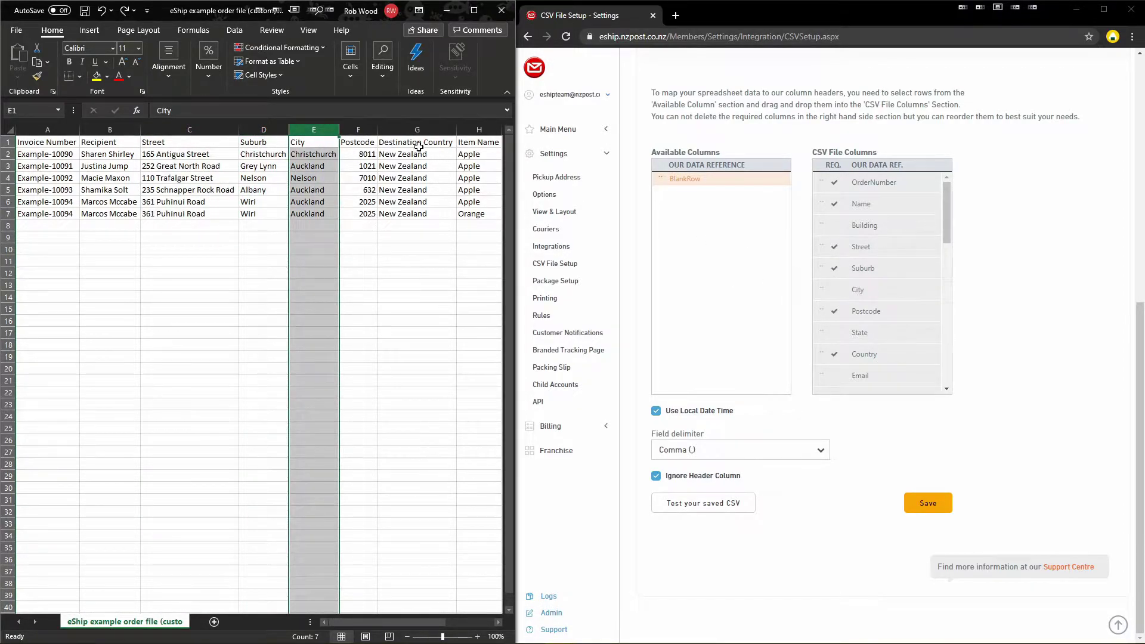
left_click(366, 128)
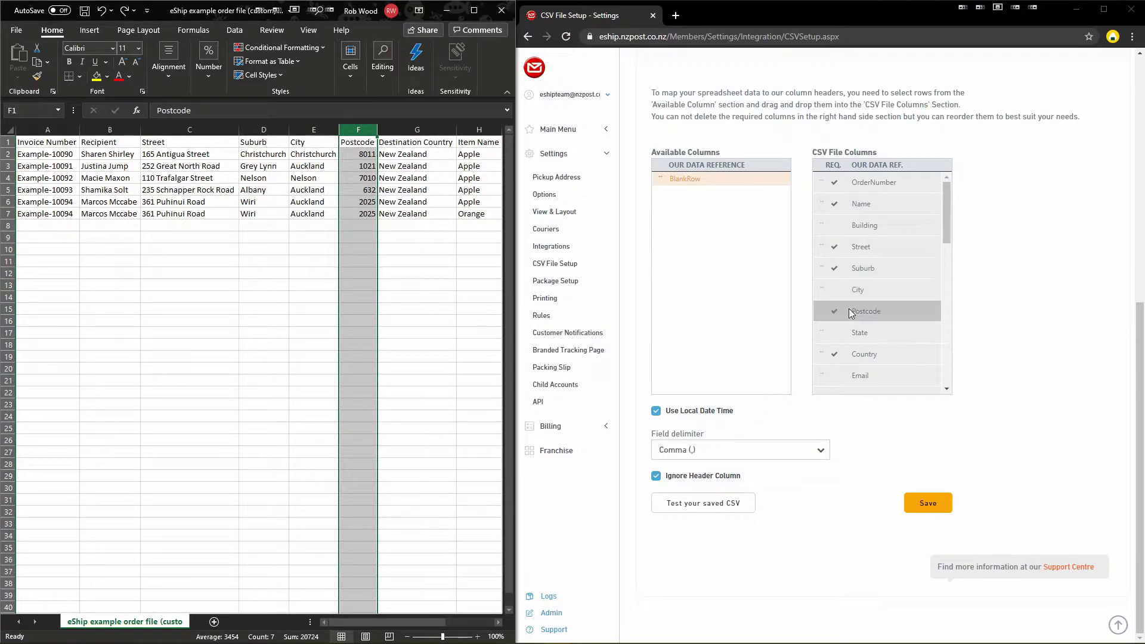
left_click(427, 130)
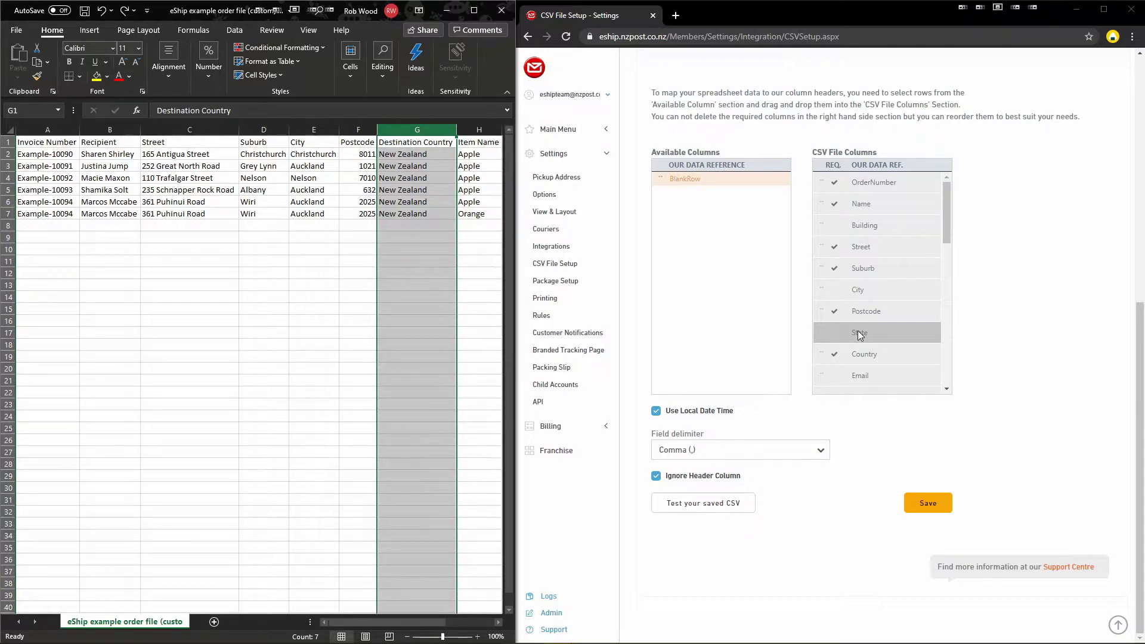
Move State to Available Columns, then clear G3:G7 in Excel and fill New Zealand down from G2
left_click_drag(859, 334, 731, 273)
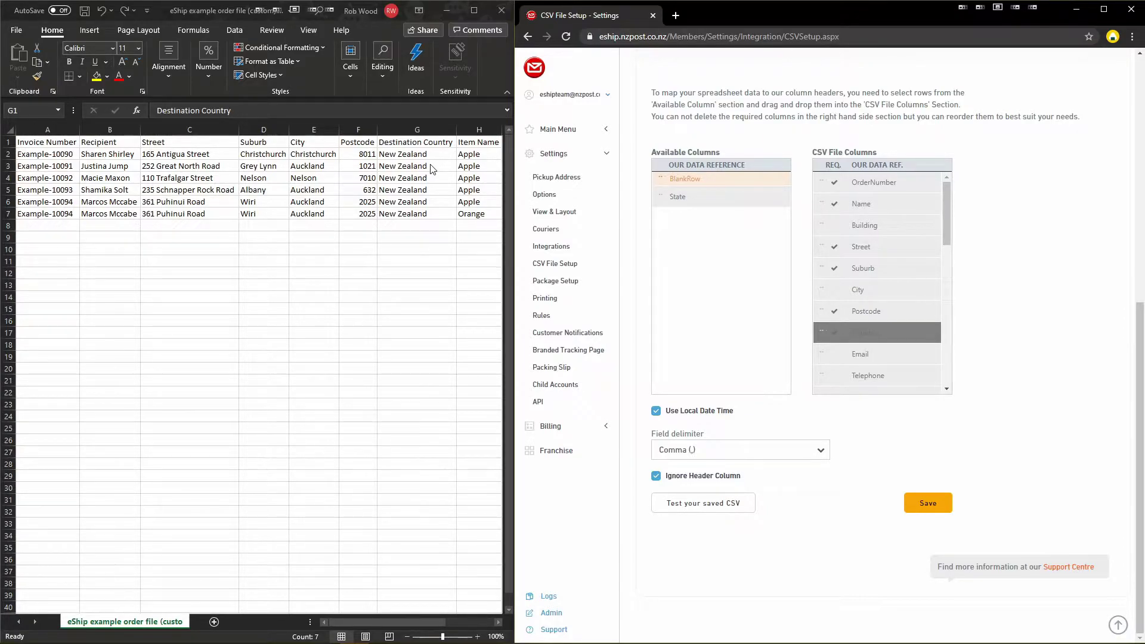
left_click_drag(429, 166, 421, 212)
key("Delete")
left_click(402, 153)
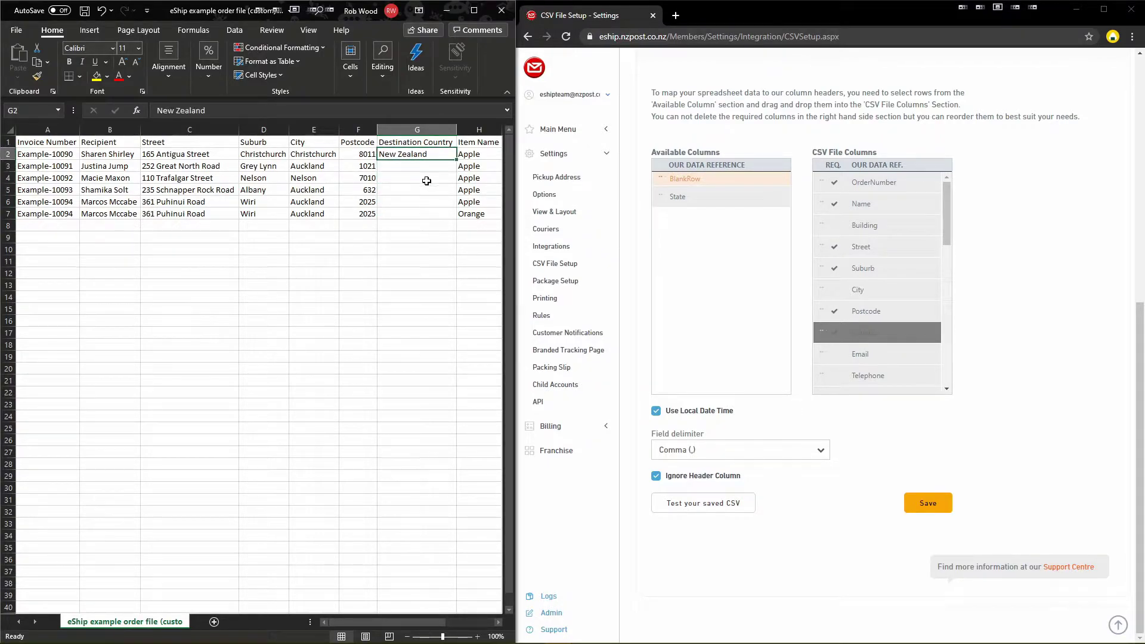
double_click(456, 159)
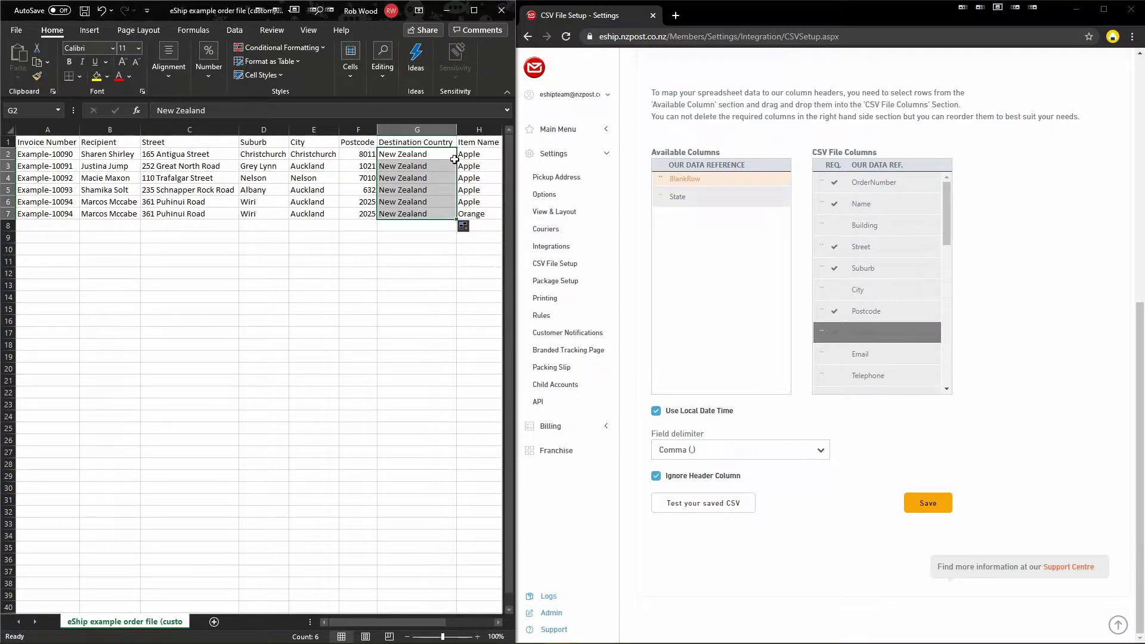
scroll(459, 263, "right", 4)
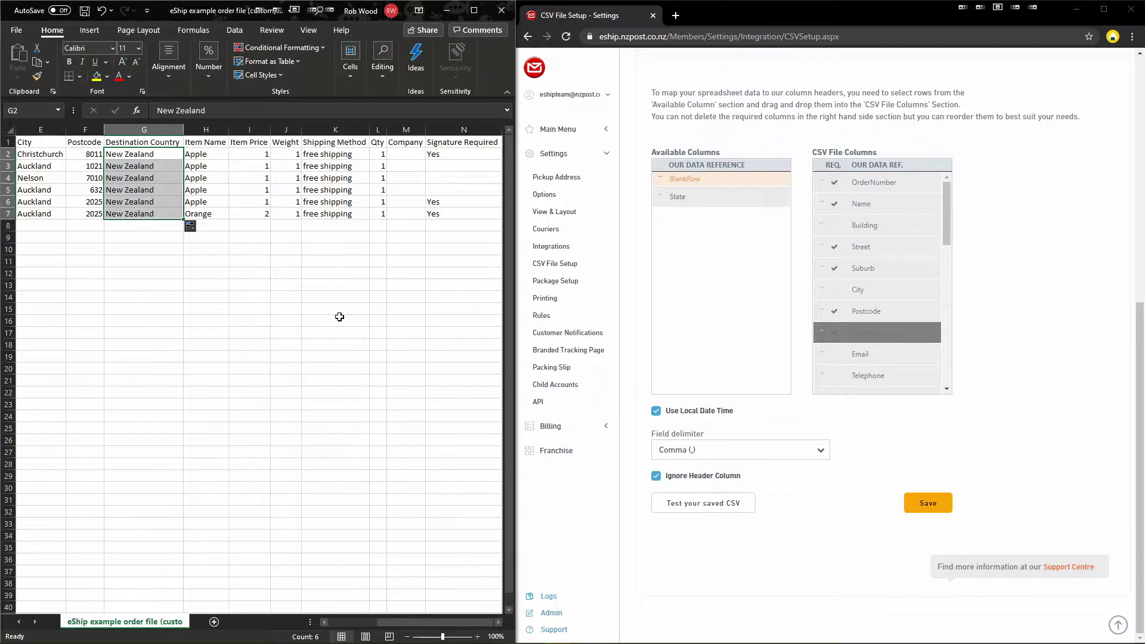
Move Email and Telephone from the CSV File Columns into Available Columns
left_click(861, 352)
left_click_drag(861, 352, 740, 288)
left_click_drag(877, 361, 736, 288)
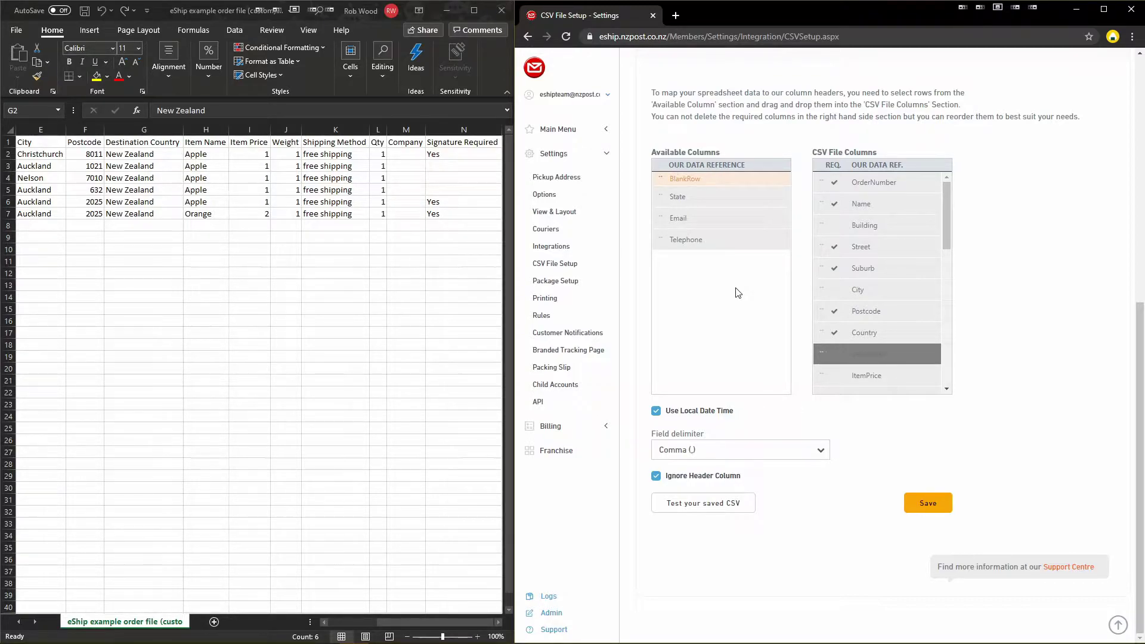
Inspect the Apple and Orange items, the repeated invoice numbers in rows 6–7, and the Item Price column
left_click(217, 209)
left_click_drag(209, 202, 215, 216)
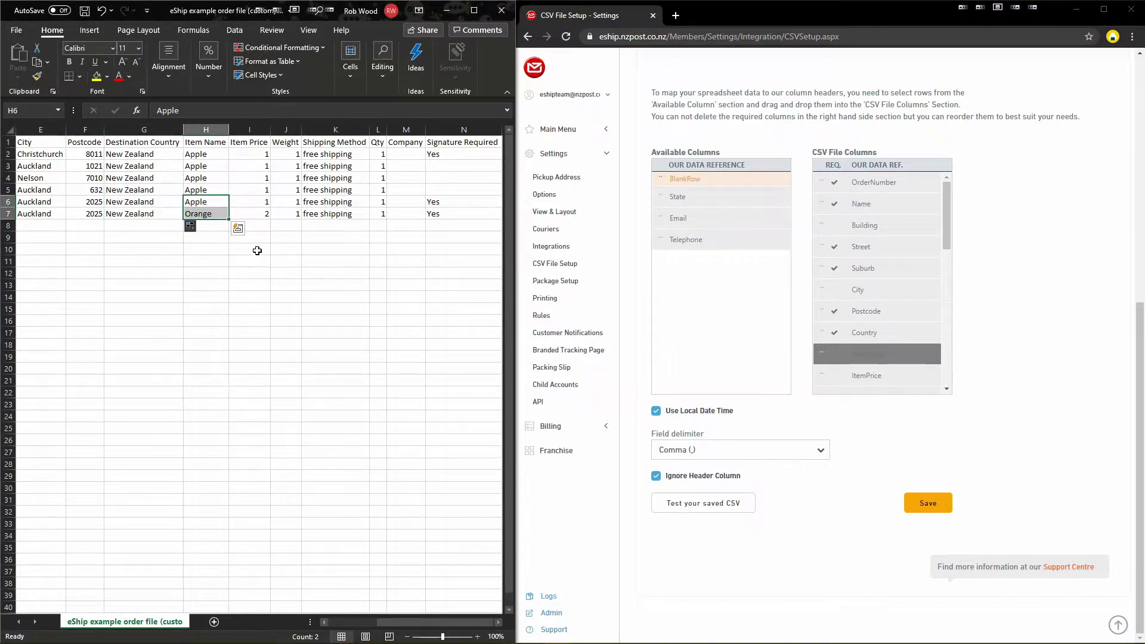
left_click_drag(380, 621, 331, 622)
left_click(9, 201)
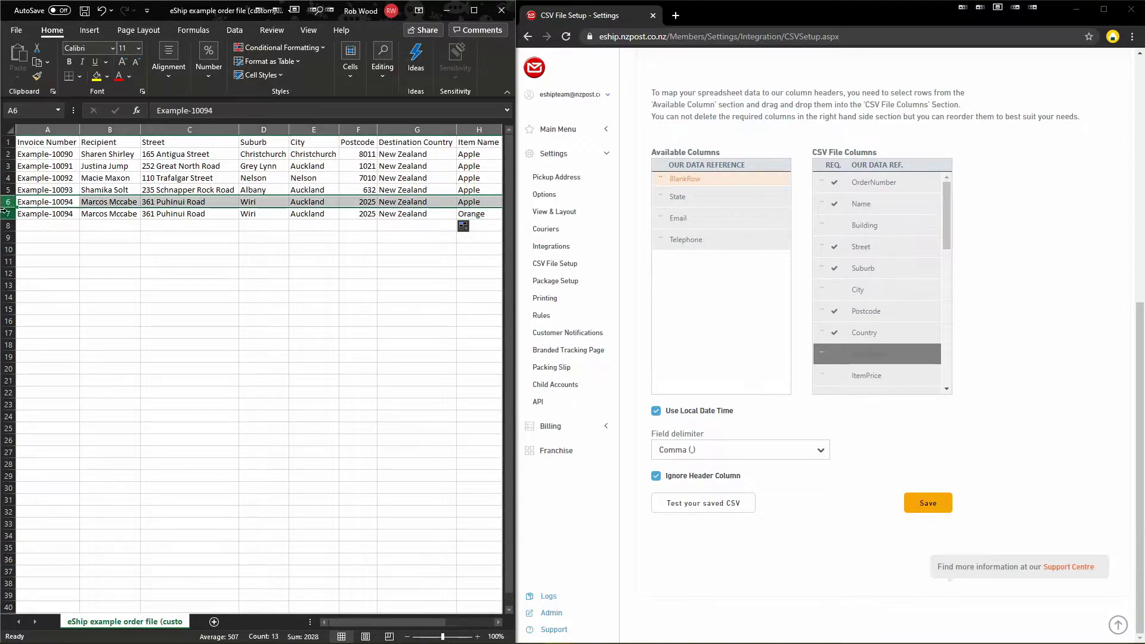
left_click(5, 212)
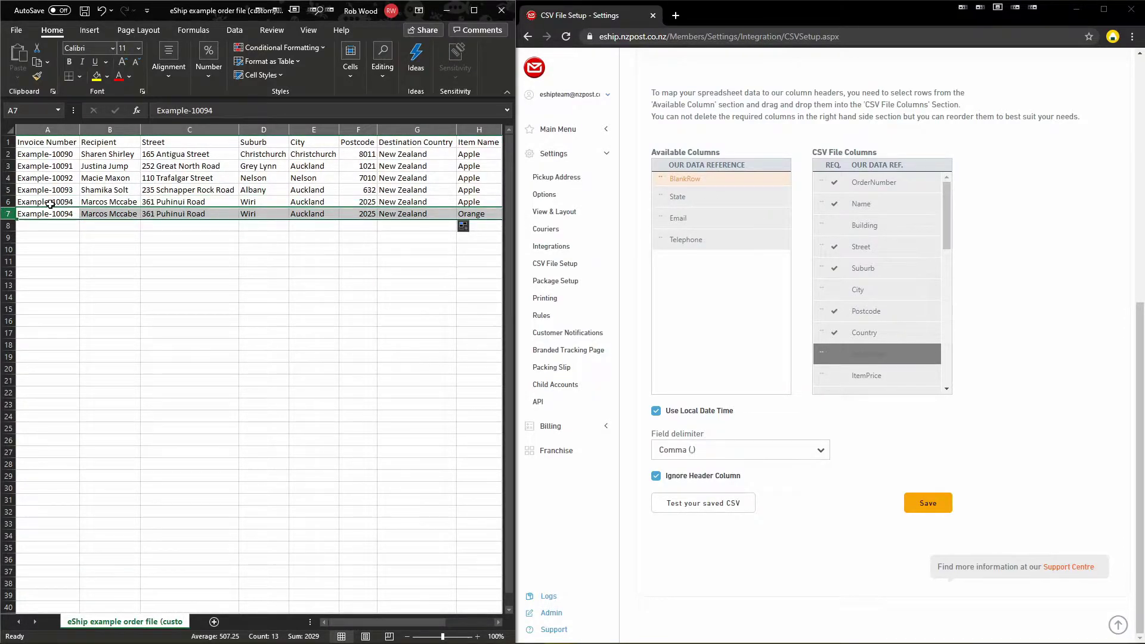
left_click_drag(47, 203, 50, 216)
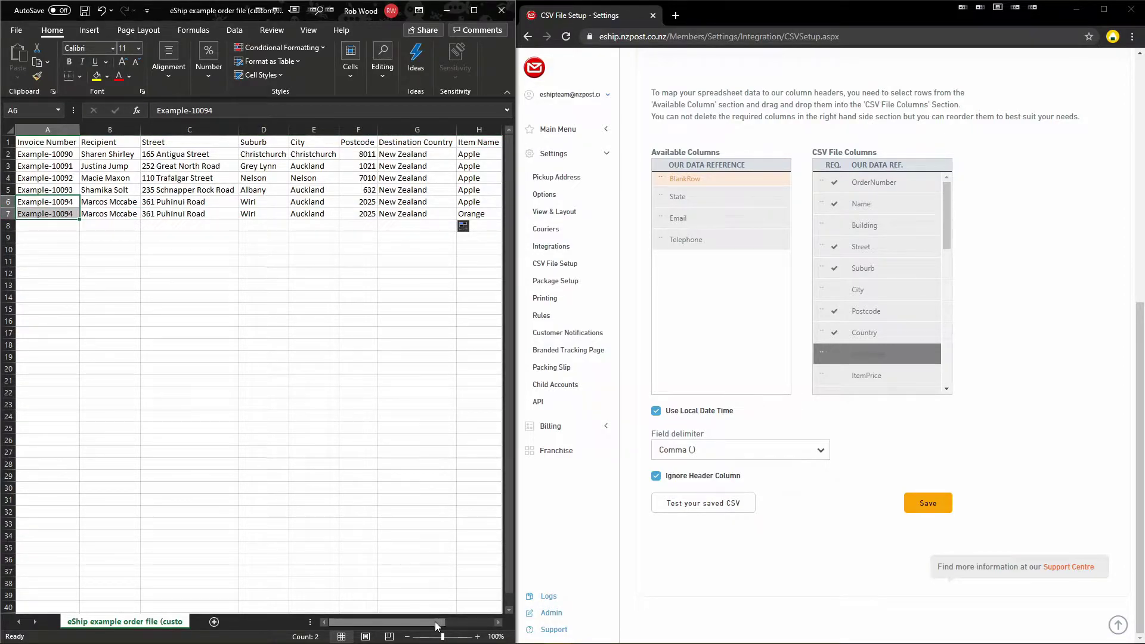
left_click_drag(434, 622, 483, 621)
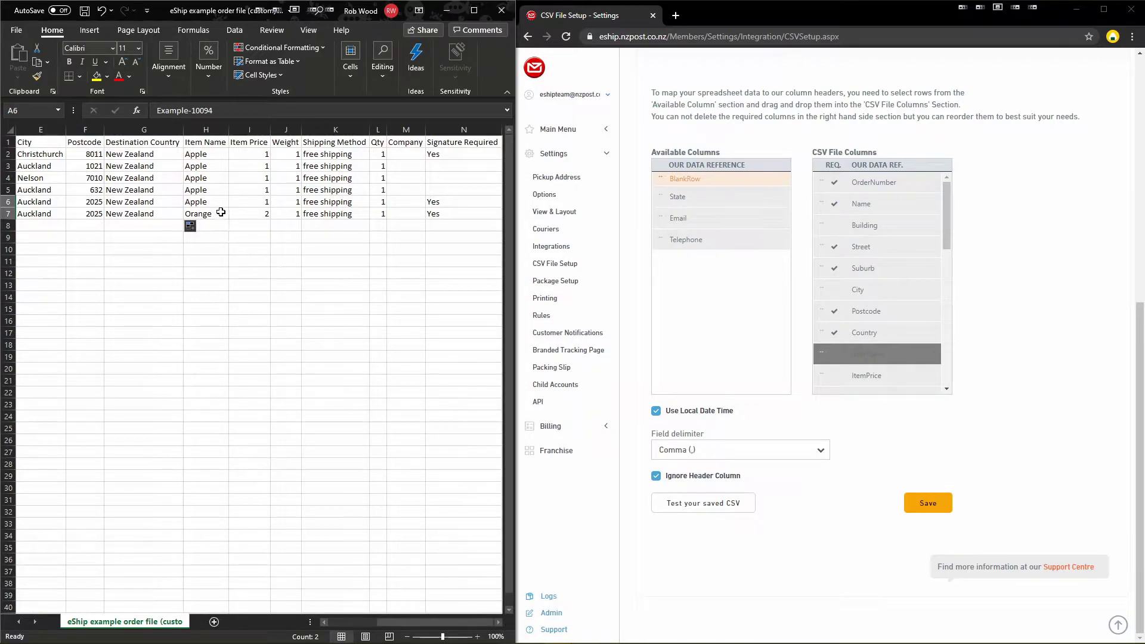
left_click_drag(206, 201, 218, 213)
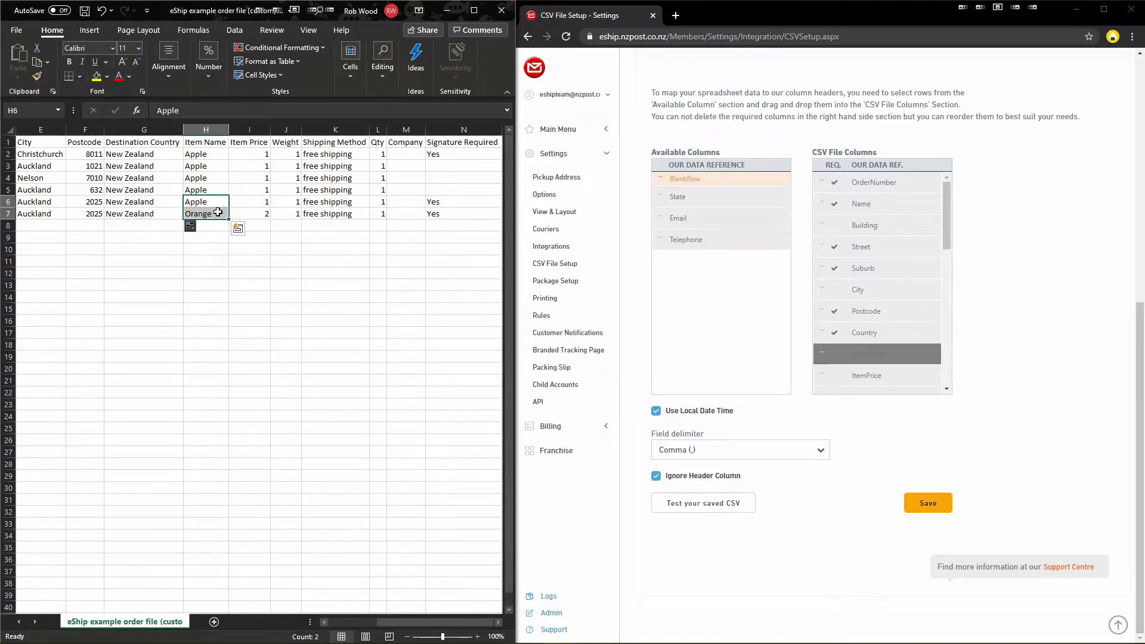
left_click(251, 127)
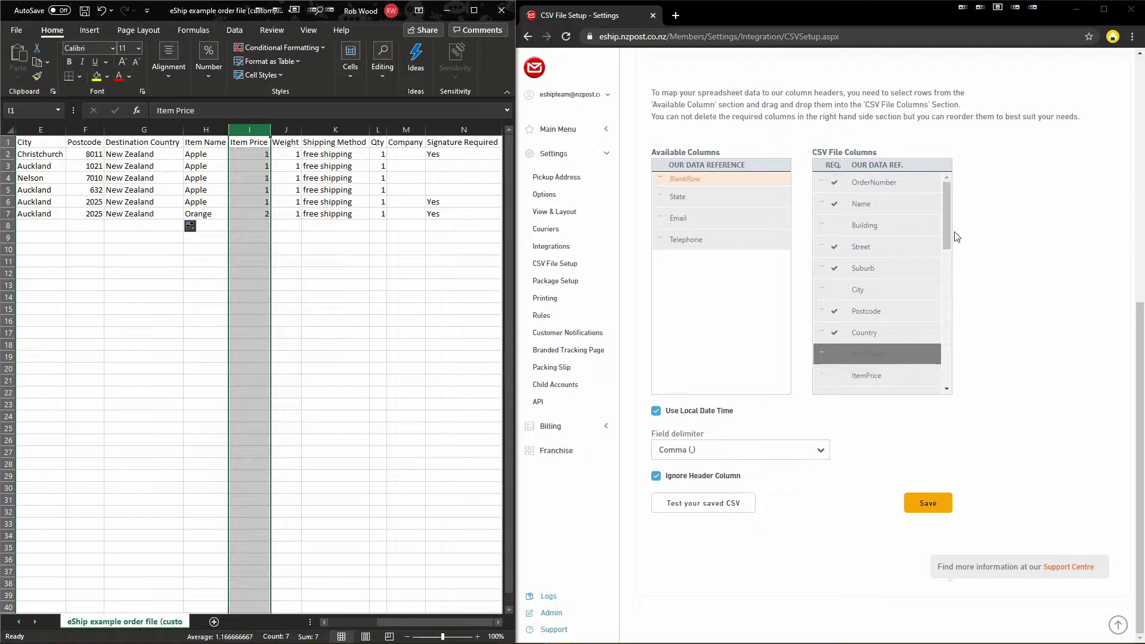
Drop Instructions from the mapped CSV columns and select the Shipping Method column
left_click_drag(947, 227, 937, 284)
scroll(938, 284, "down", 1)
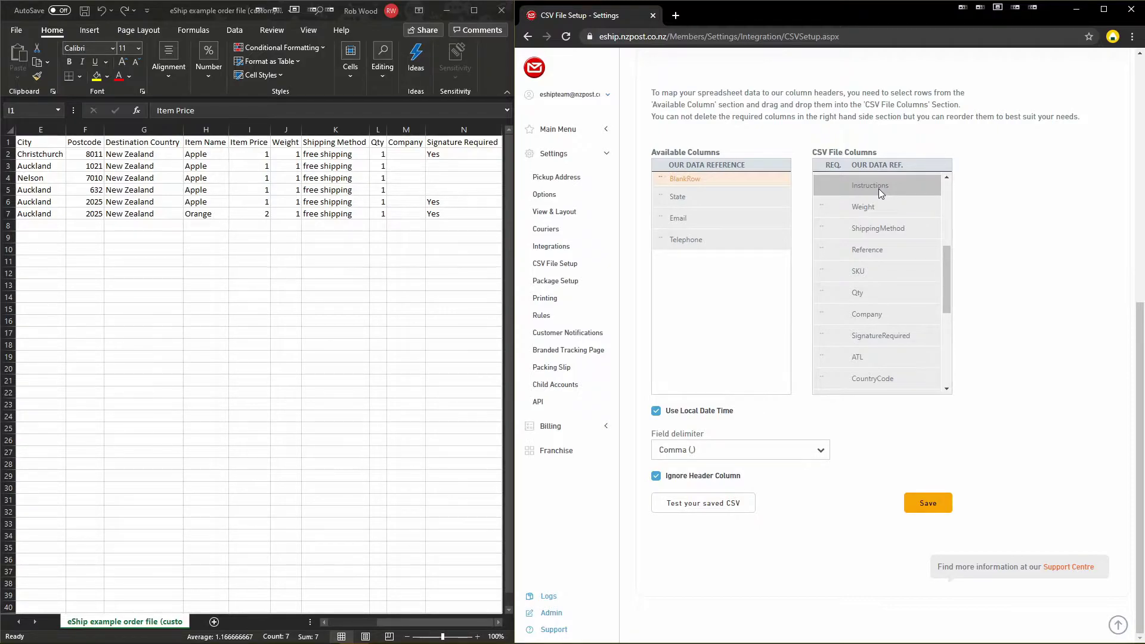
left_click_drag(878, 188, 710, 279)
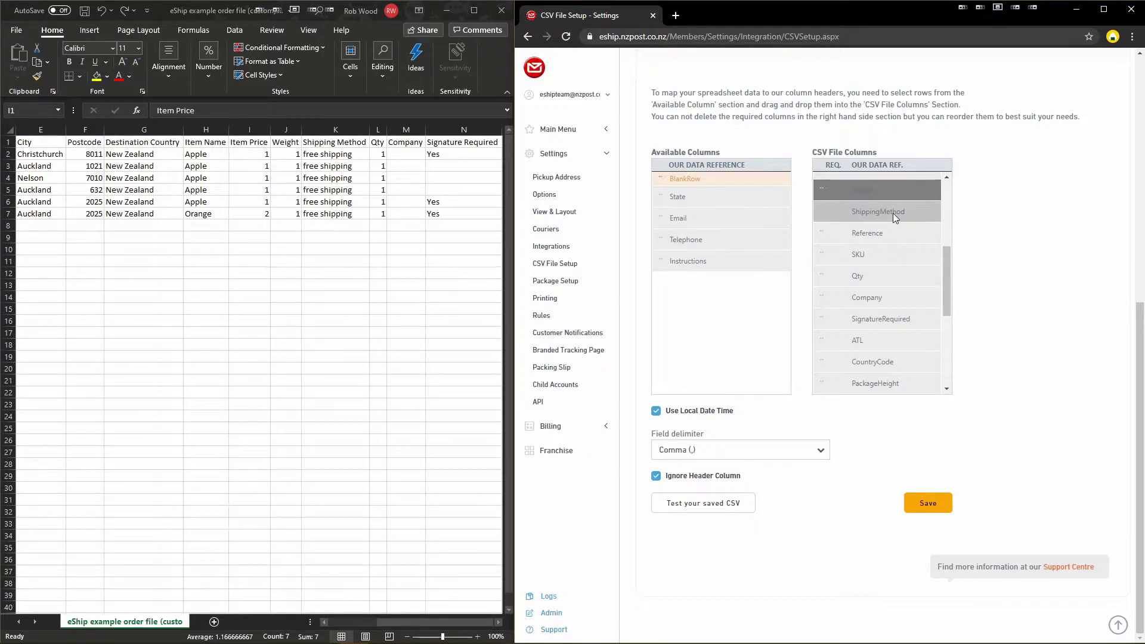
left_click(335, 129)
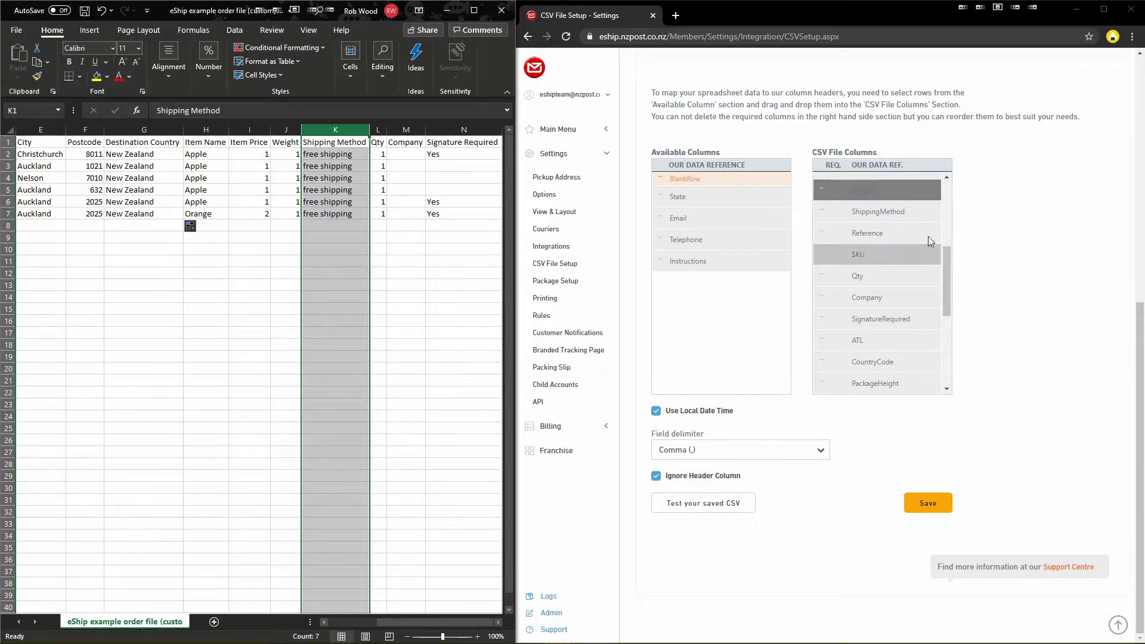
Move Reference, SKU and ATL from the mapped columns into Available Columns
left_click(892, 234)
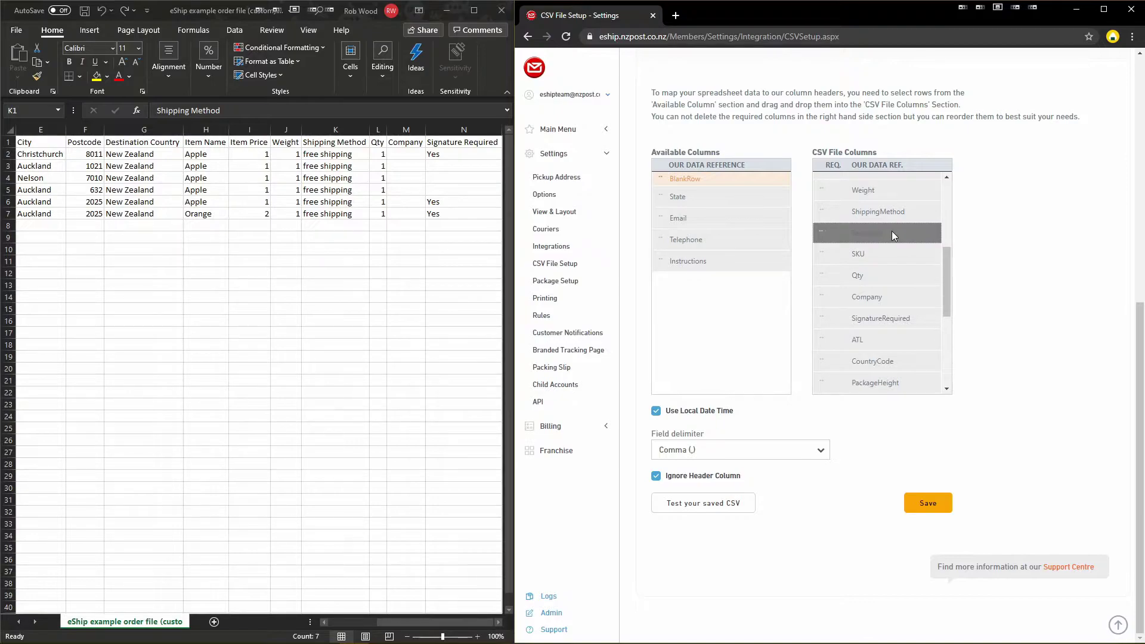
left_click_drag(892, 234, 745, 296)
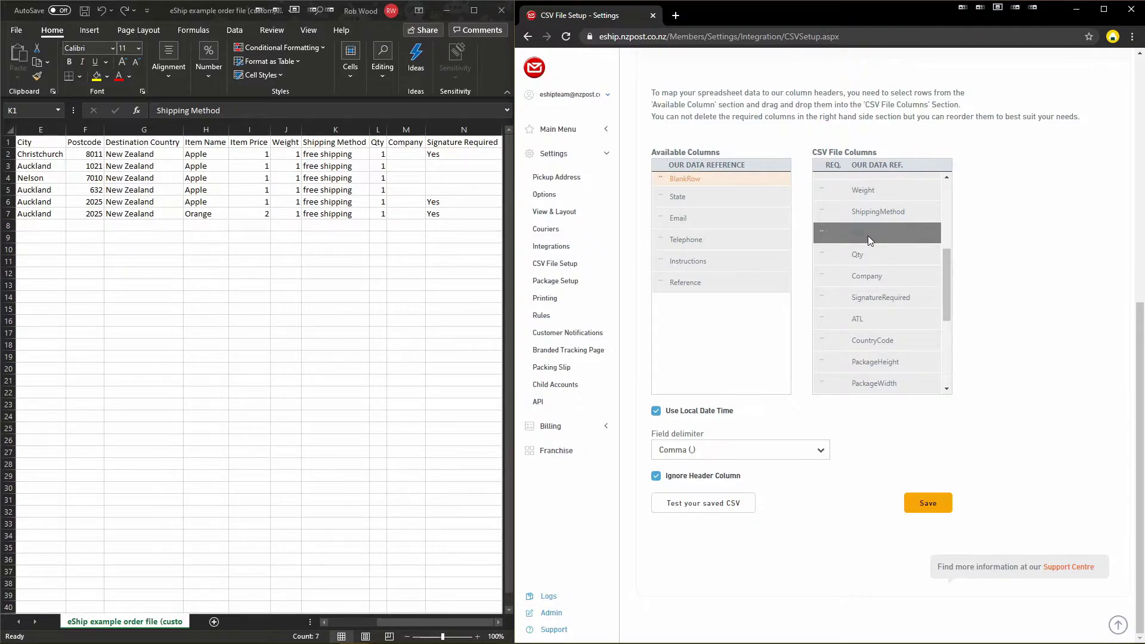
left_click_drag(867, 235, 737, 307)
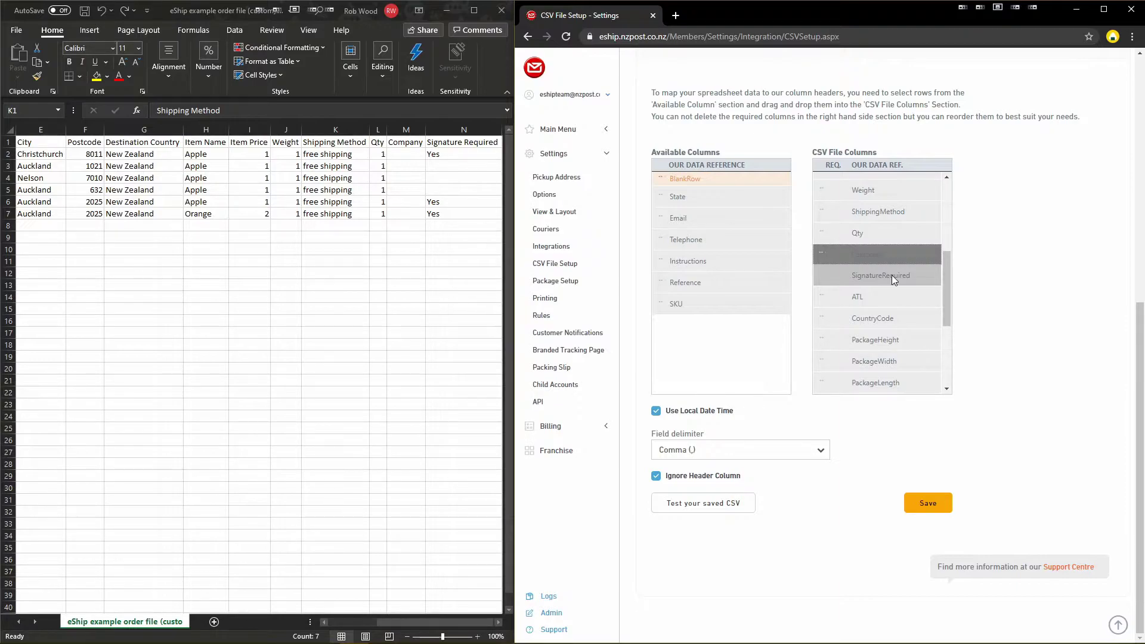
left_click_drag(880, 296, 722, 334)
Remove CountryCode, PackageHeight, PackageWidth and Carrier from the mapping, then go to the eShip support centre
double_click(872, 299)
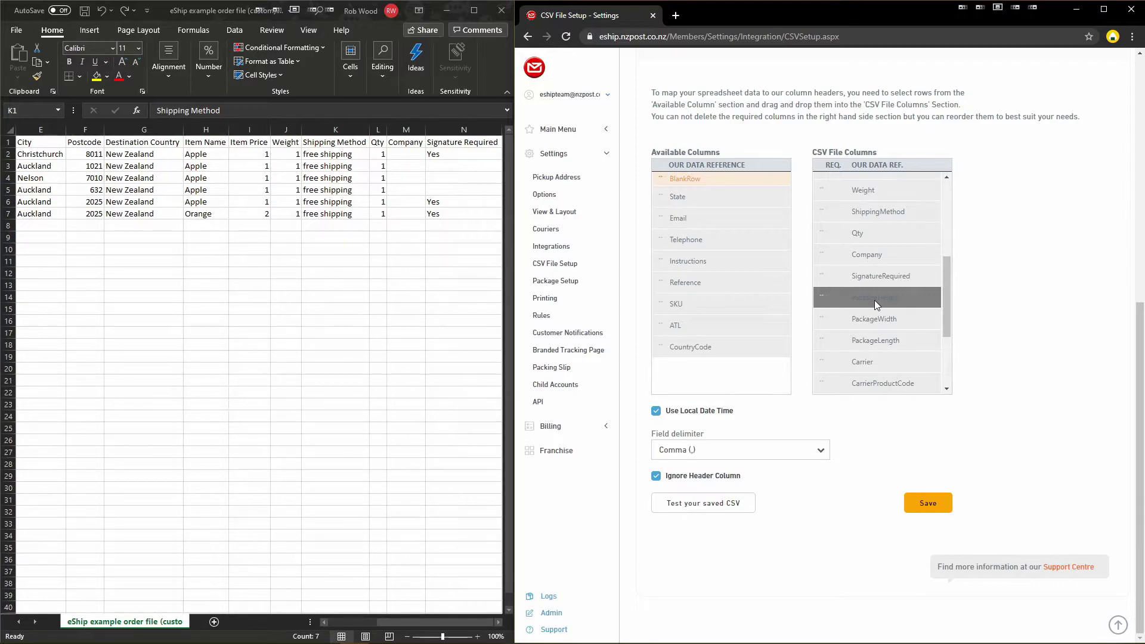
left_click(874, 299)
left_click(867, 304)
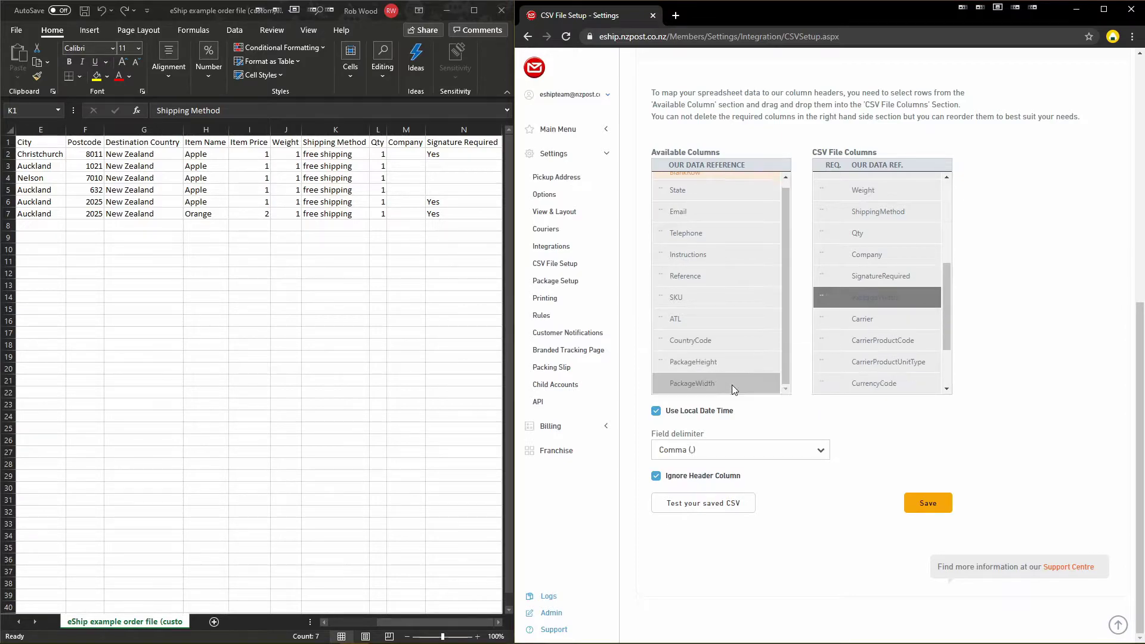
left_click(878, 294)
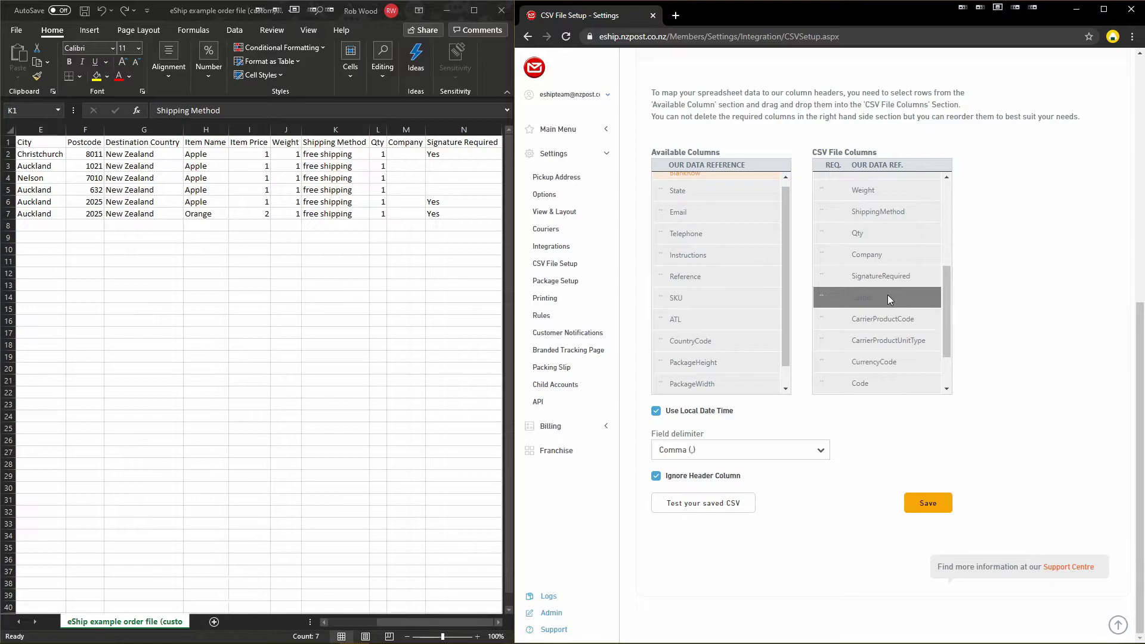
left_click(563, 628)
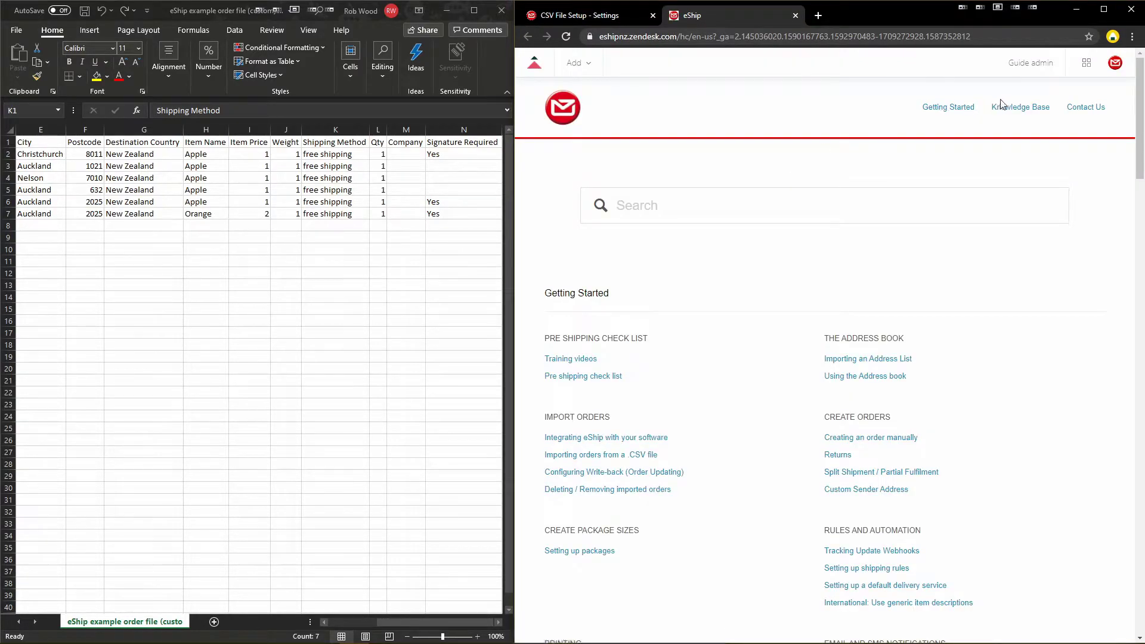
Search the knowledge base for 'service codes' and select CPOLP in the Courierpost Service Codes article
left_click(1025, 112)
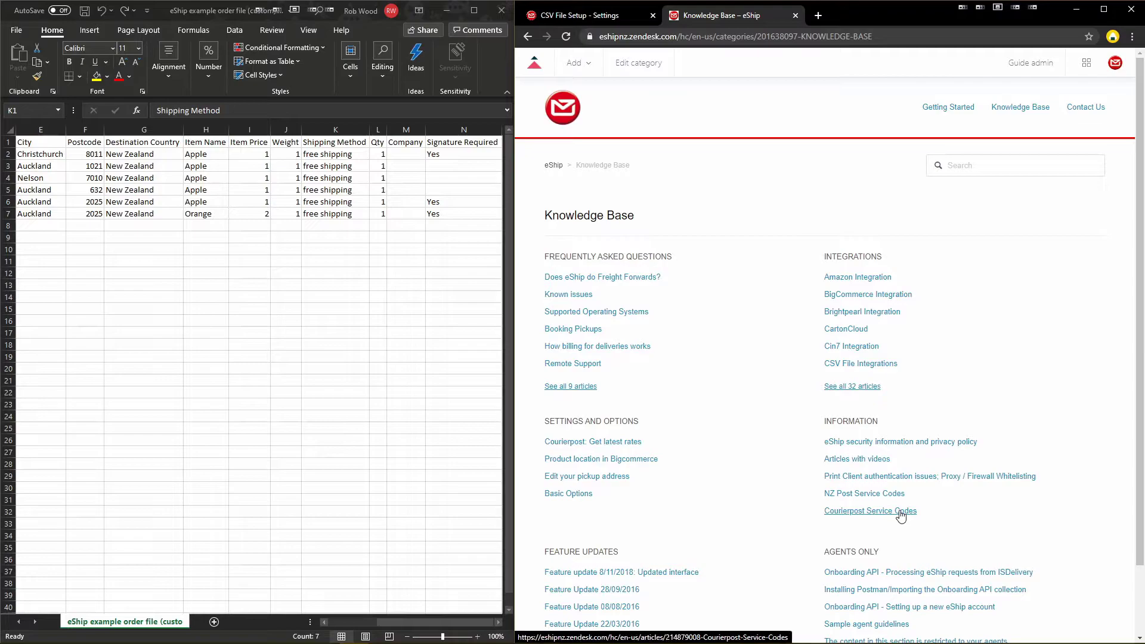
left_click(973, 165)
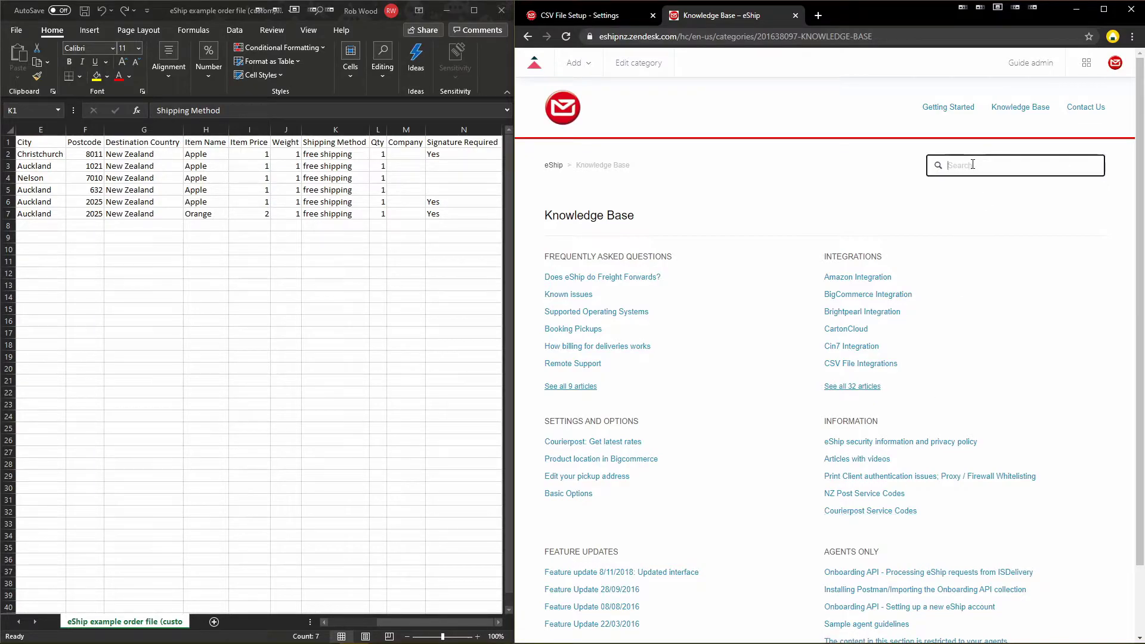
type("service codes")
key("Return")
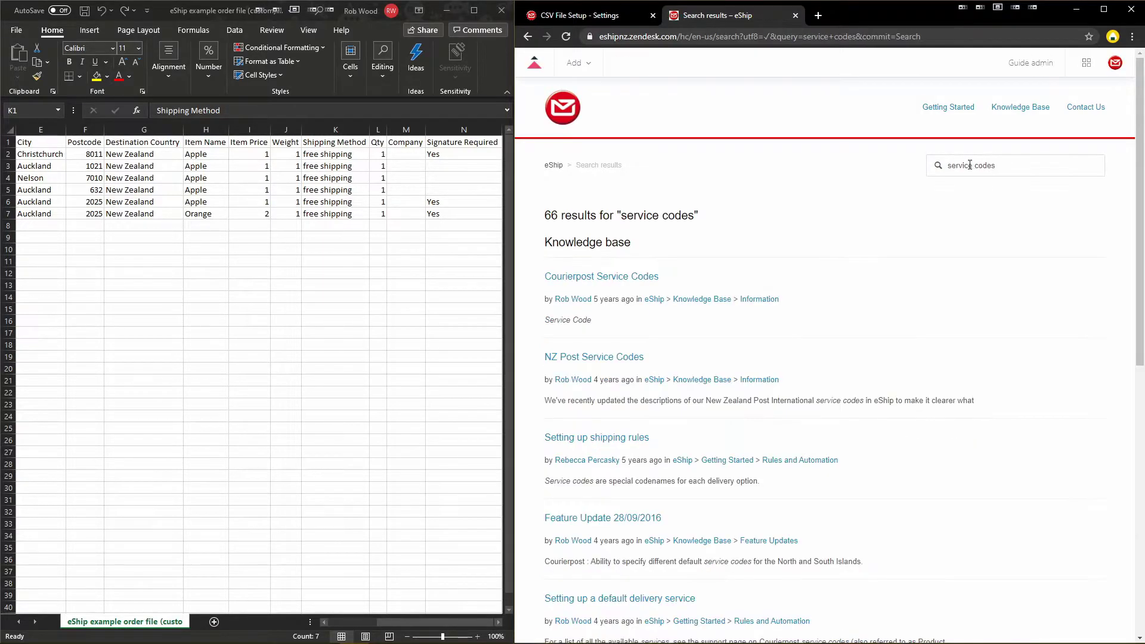
left_click(650, 278)
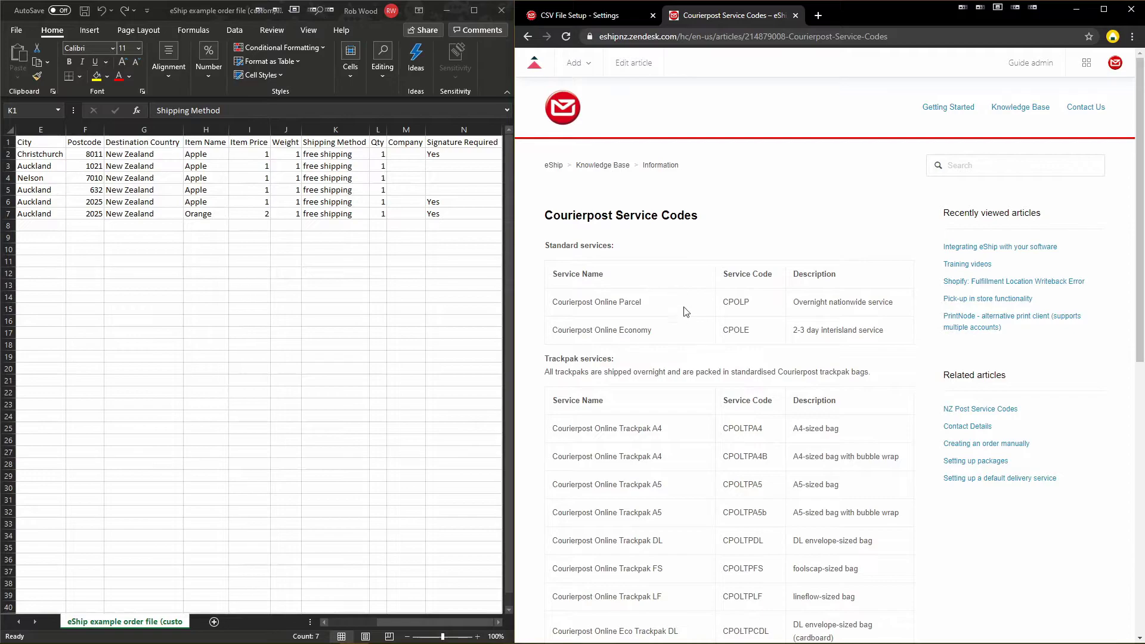
double_click(737, 302)
Close the help article and move Carrier and CarrierProductCode into Available Columns
left_click(795, 15)
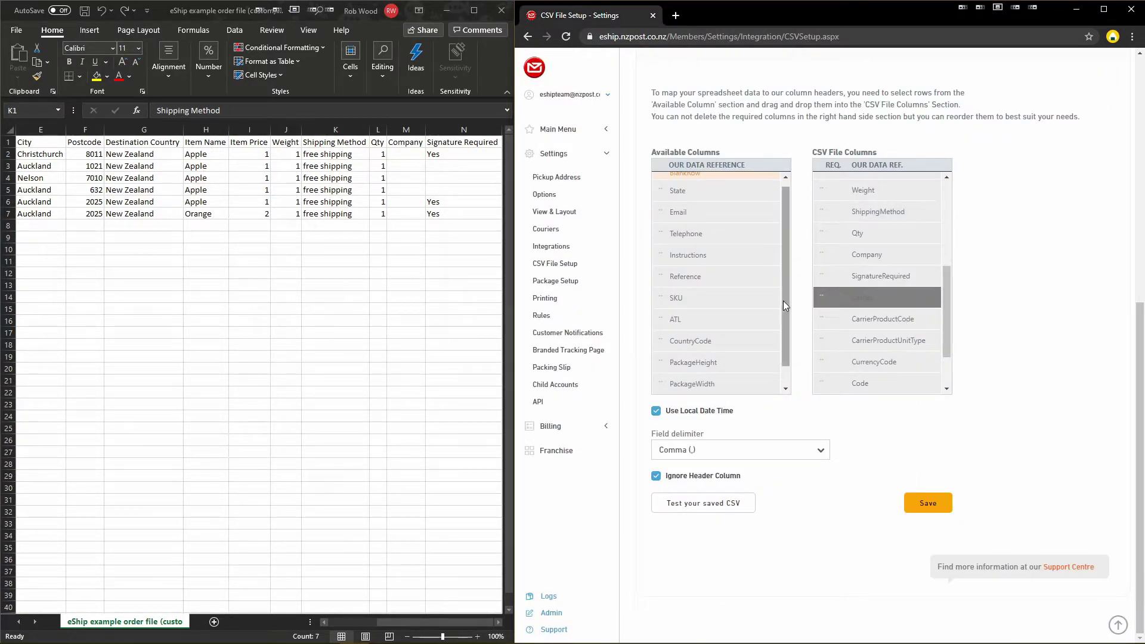
left_click_drag(782, 301, 782, 331)
left_click_drag(858, 296, 754, 377)
scroll(867, 284, "down", 1)
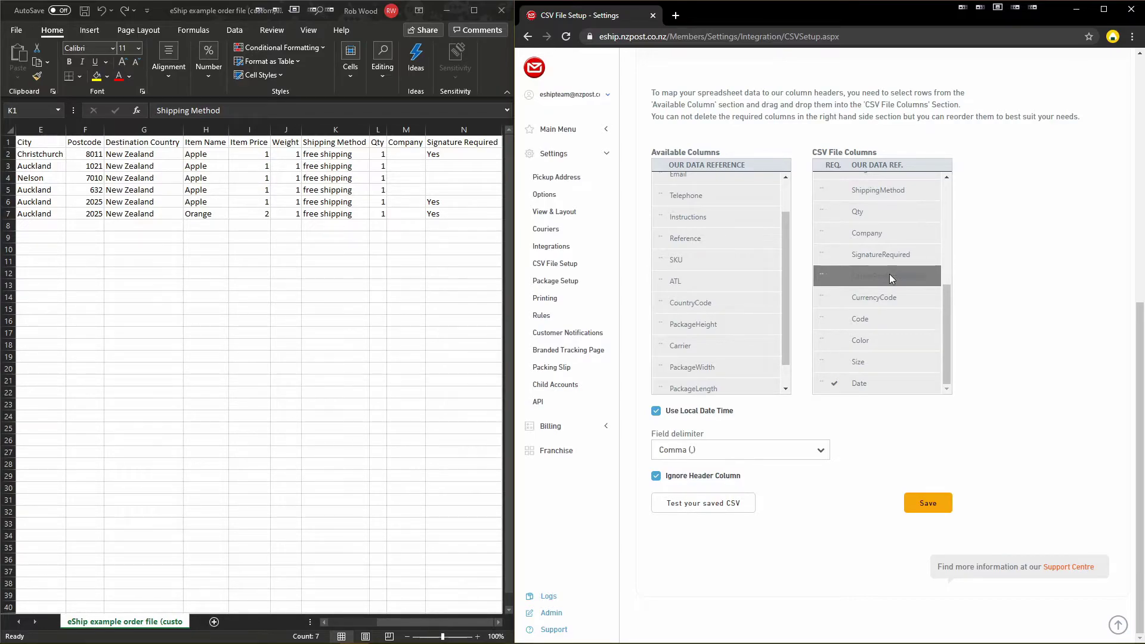
left_click_drag(889, 274, 719, 392)
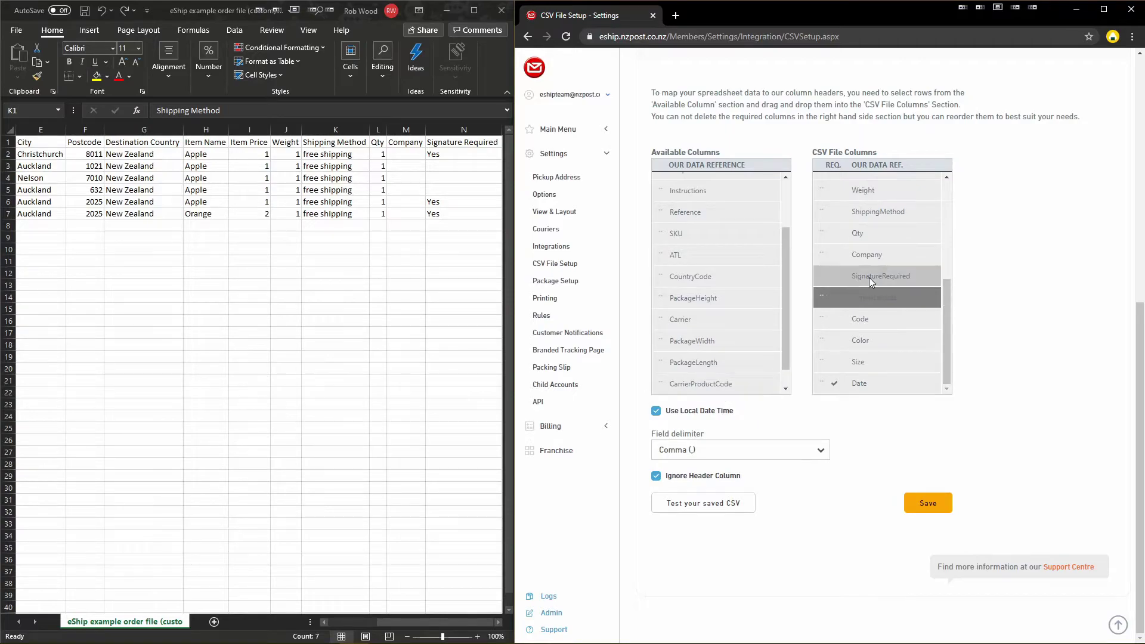
Remove CarrierProductUnitType, CurrencyCode, Color and Size, then re-add Size at the mapping's end
double_click(890, 301)
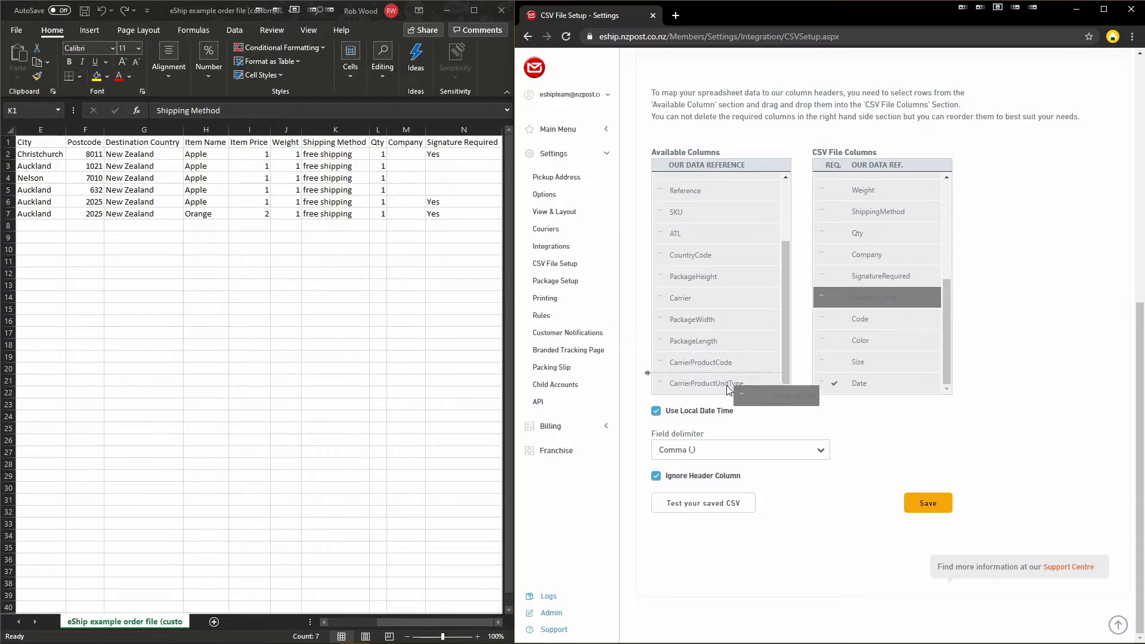
double_click(869, 319)
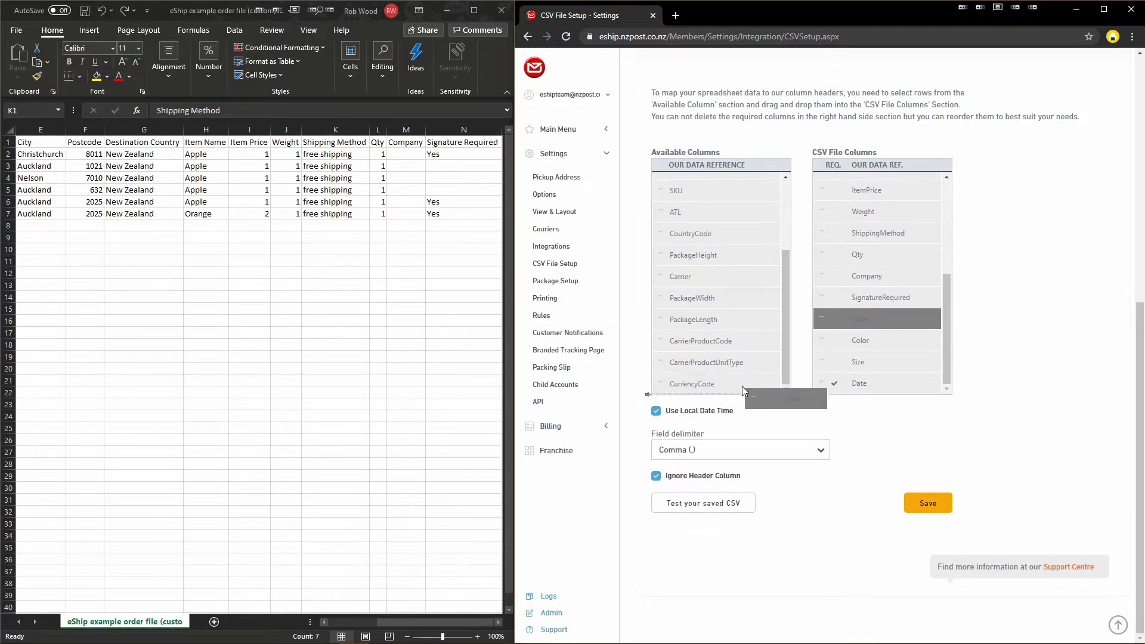
double_click(881, 338)
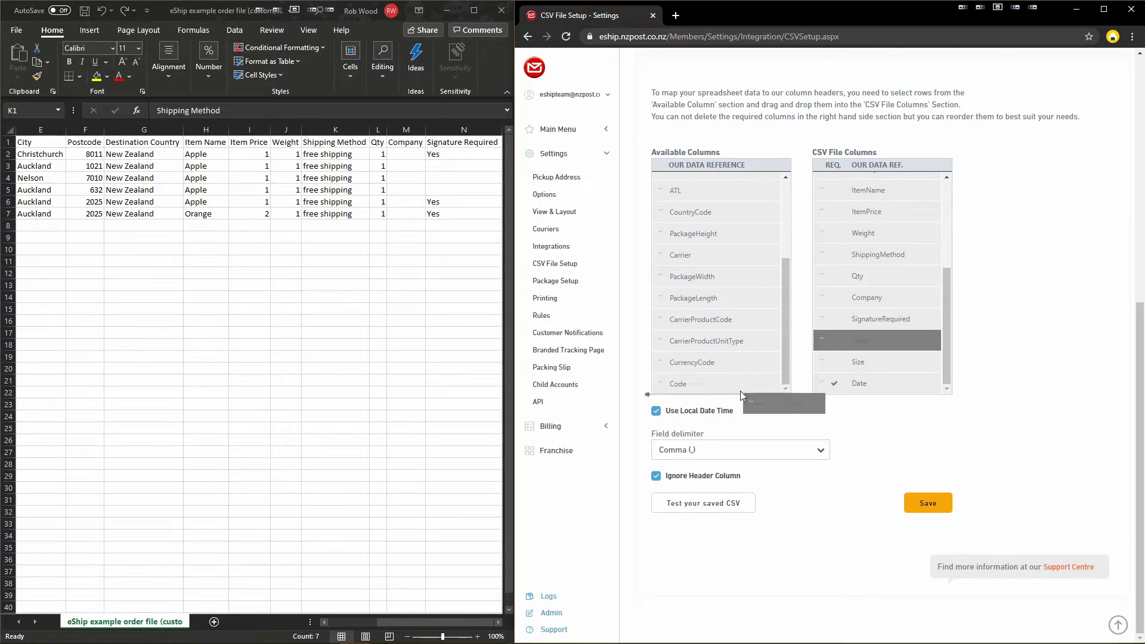
double_click(872, 366)
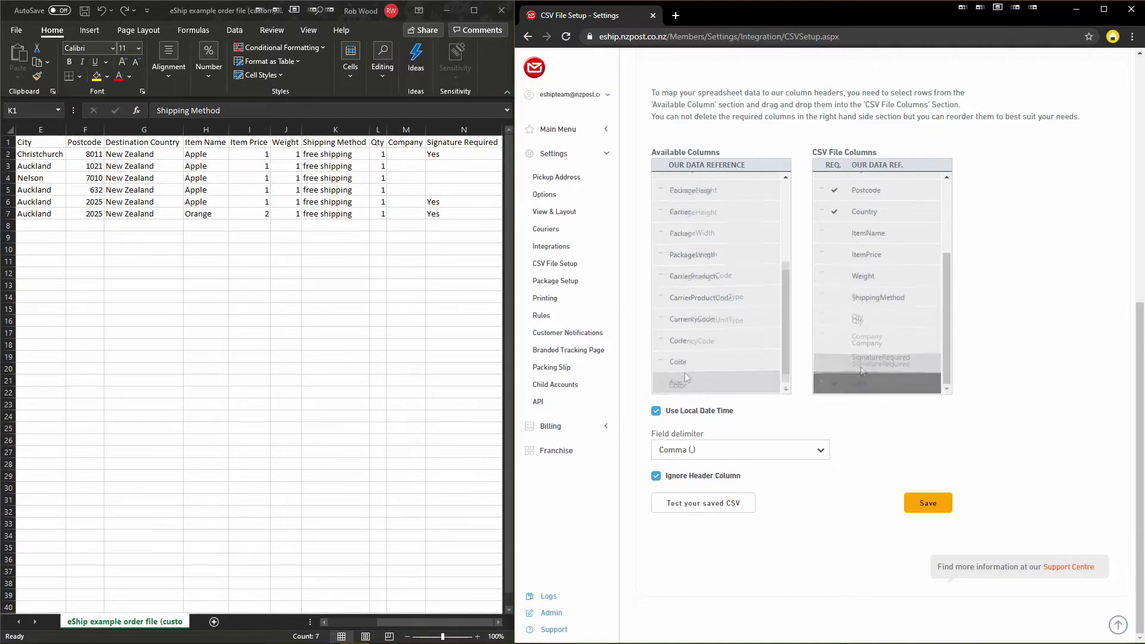
double_click(685, 374)
scroll(763, 367, "down", 1)
Compare headers Invoice Number, Recipient and Street with the mapping, and drop Building from it
left_click_drag(949, 339, 947, 234)
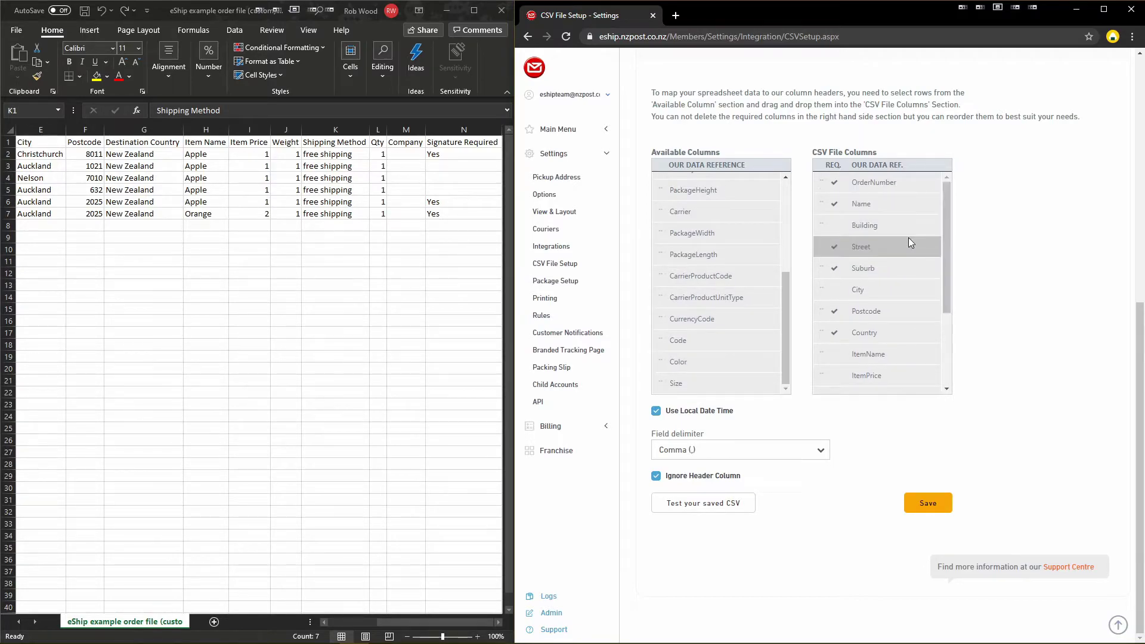
left_click(341, 622)
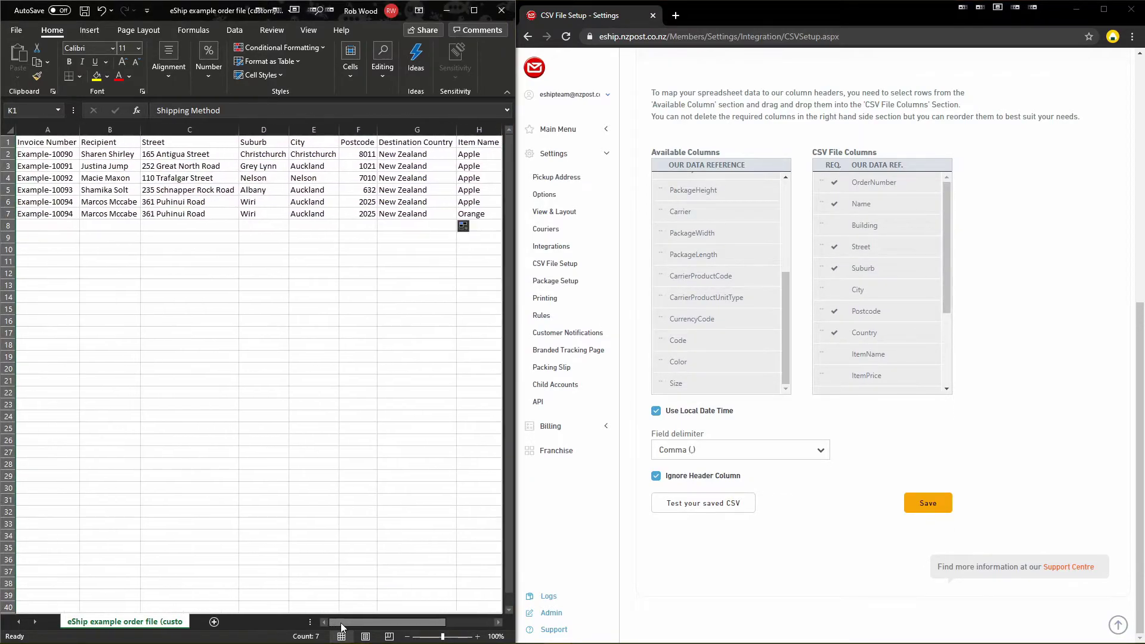
left_click(60, 145)
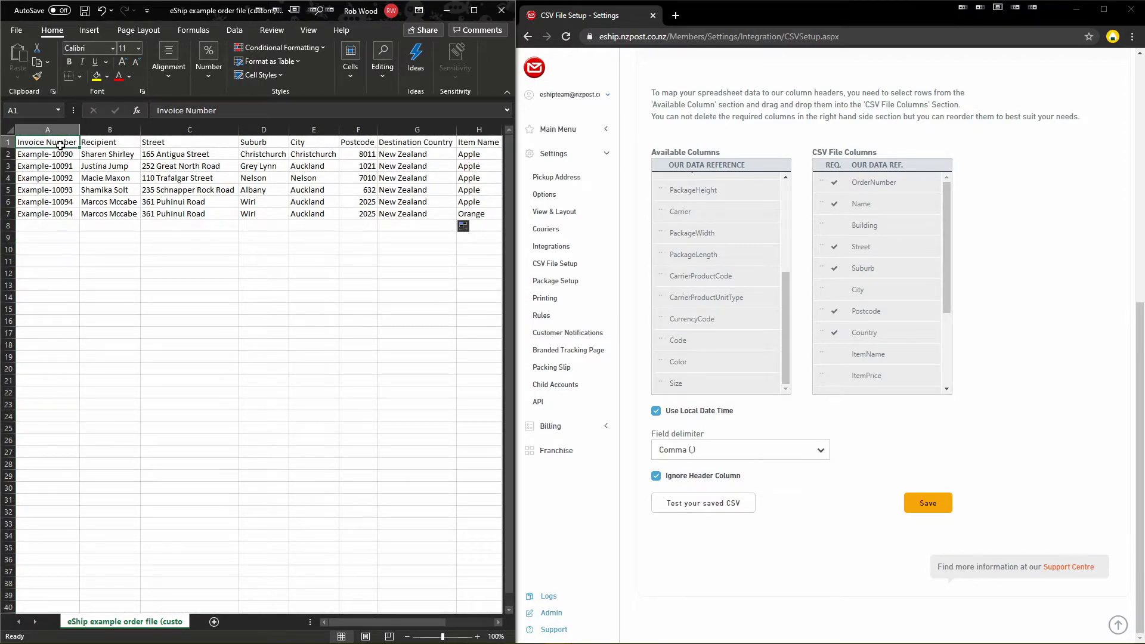
key("Right")
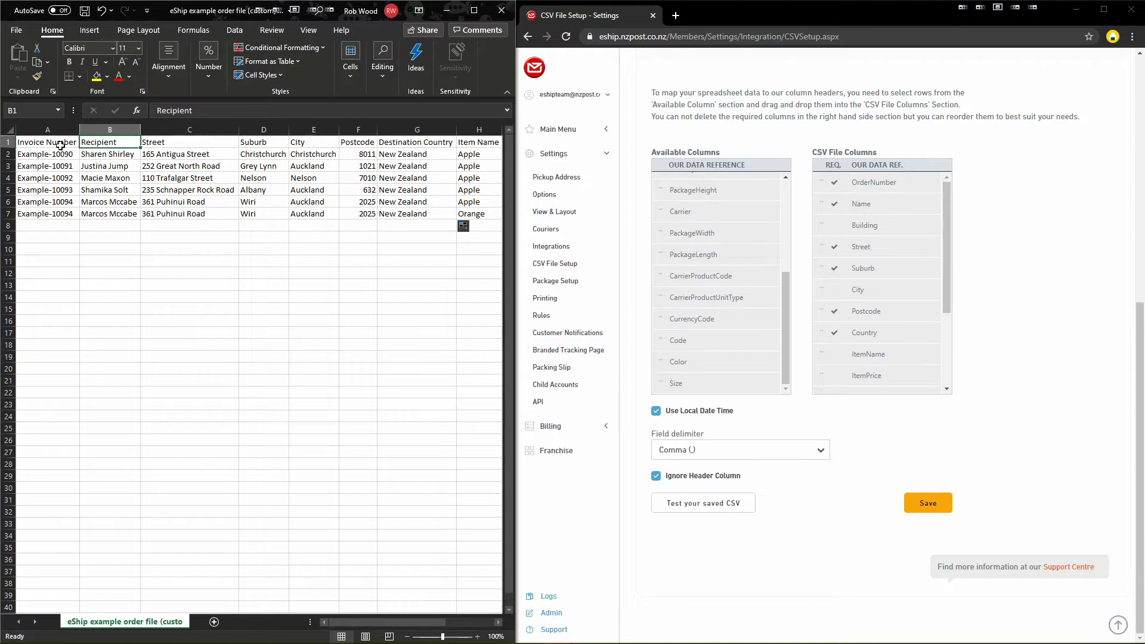
key("Right")
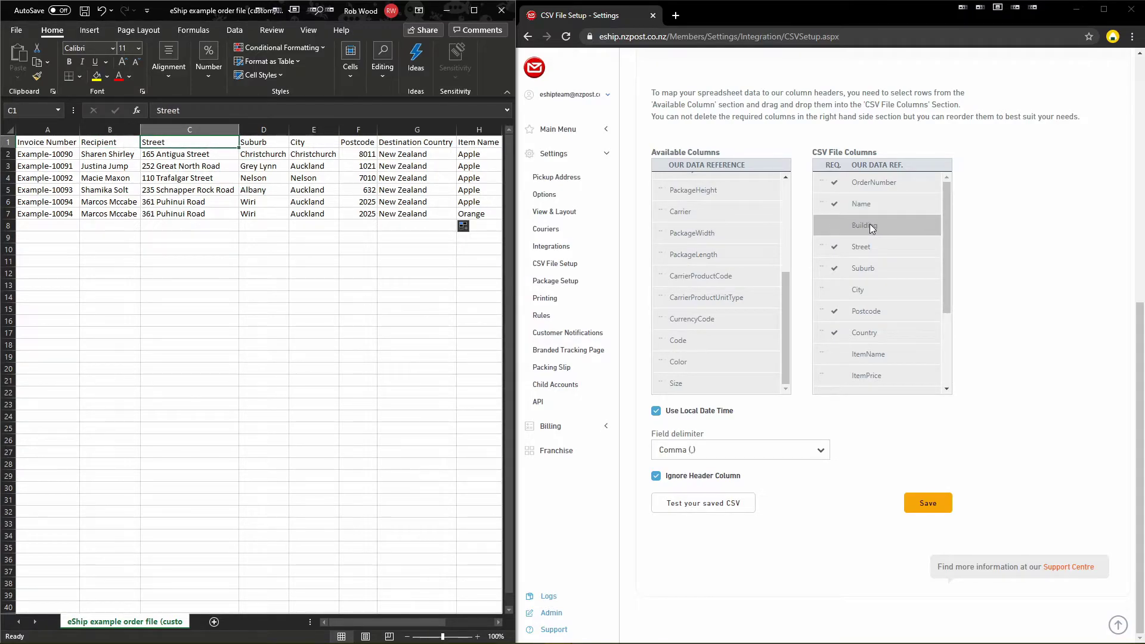
left_click_drag(870, 223, 750, 219)
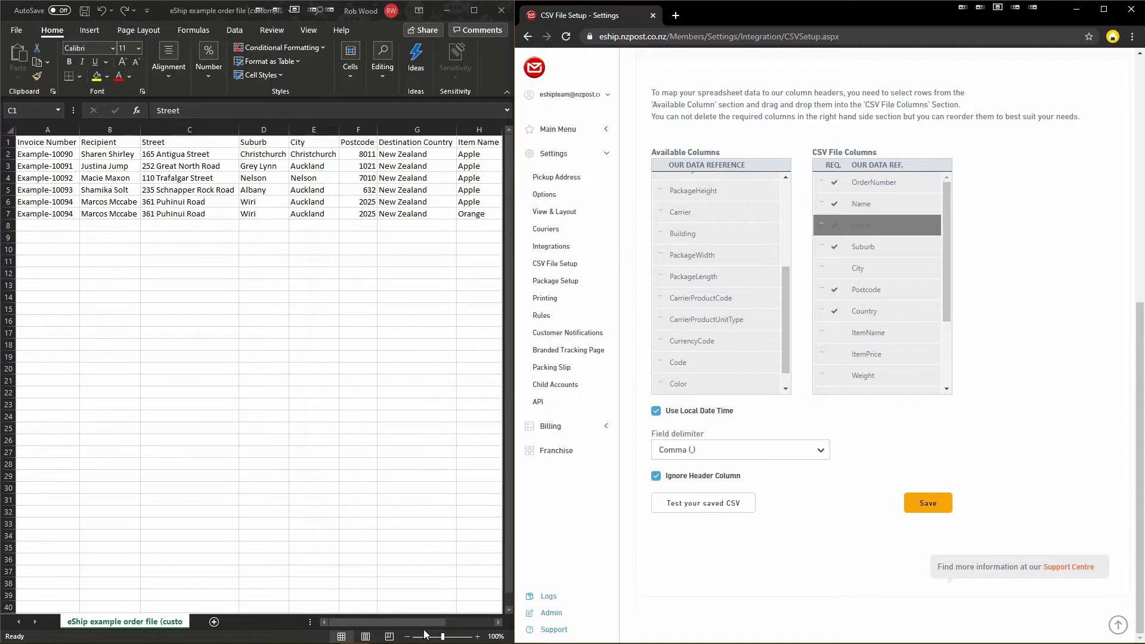
Check the sheet's later columns up to the empty column O and select header row 1
left_click(484, 621)
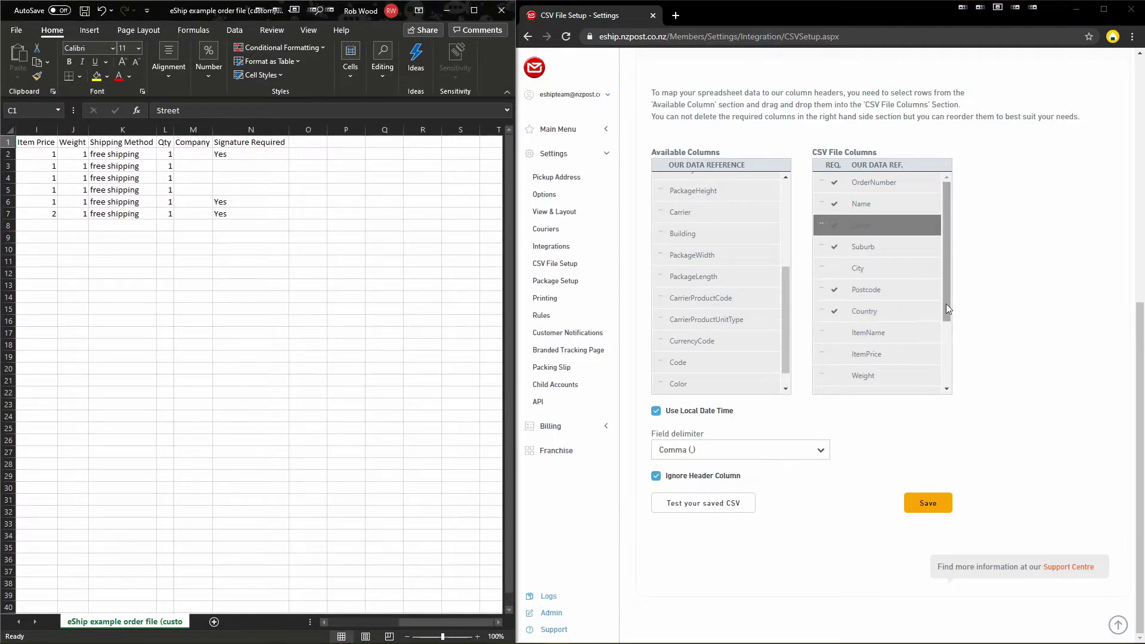
left_click_drag(946, 306, 944, 373)
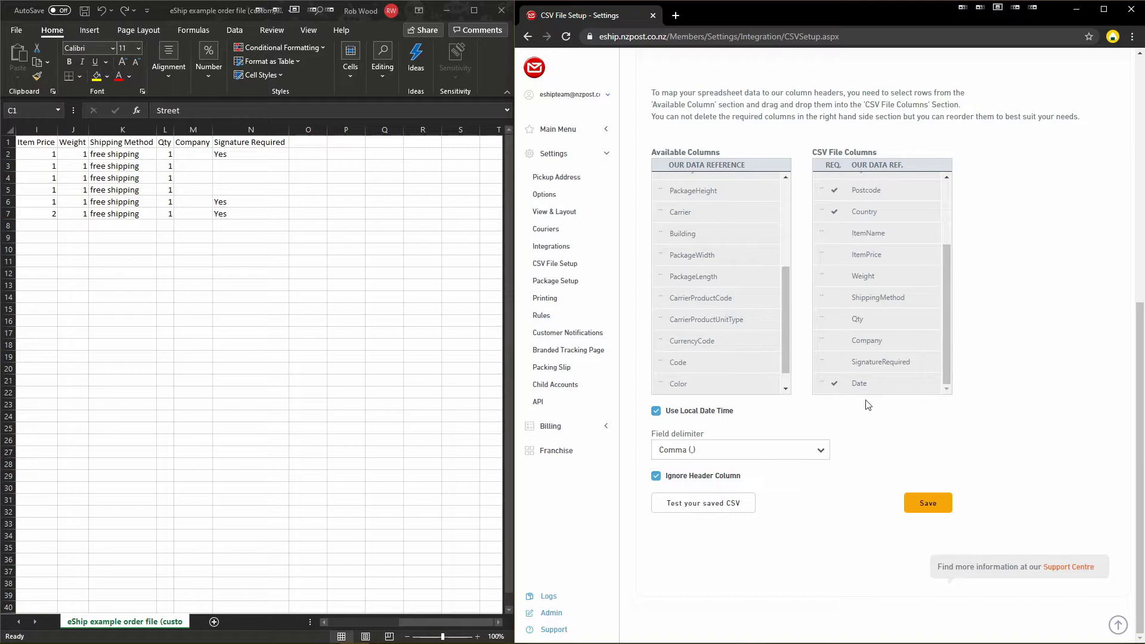
left_click(310, 130)
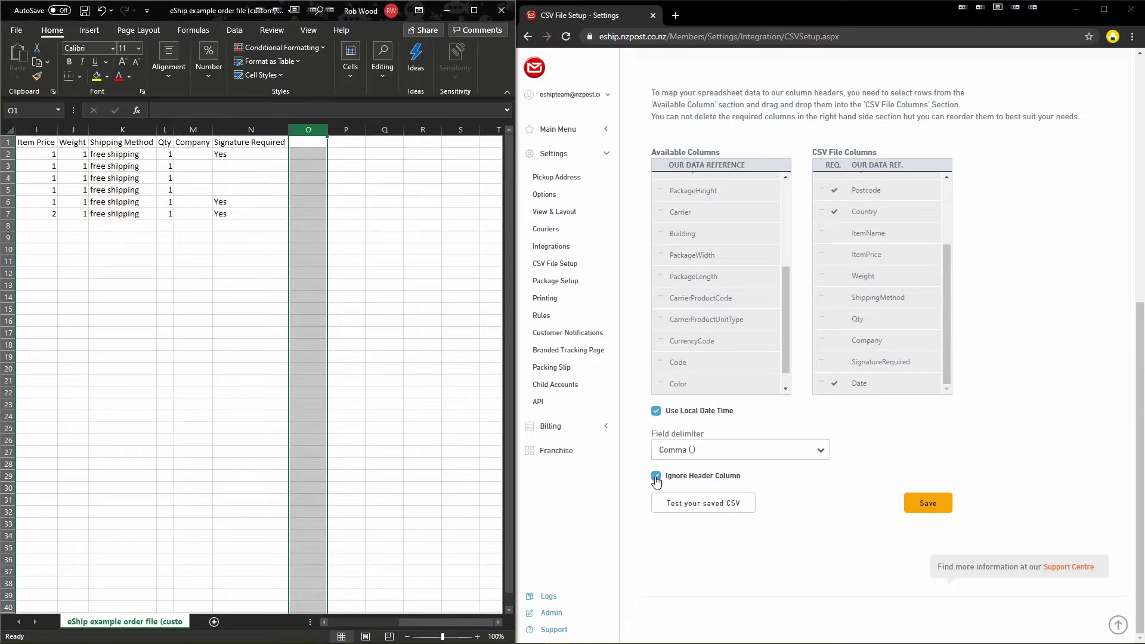
left_click(8, 142)
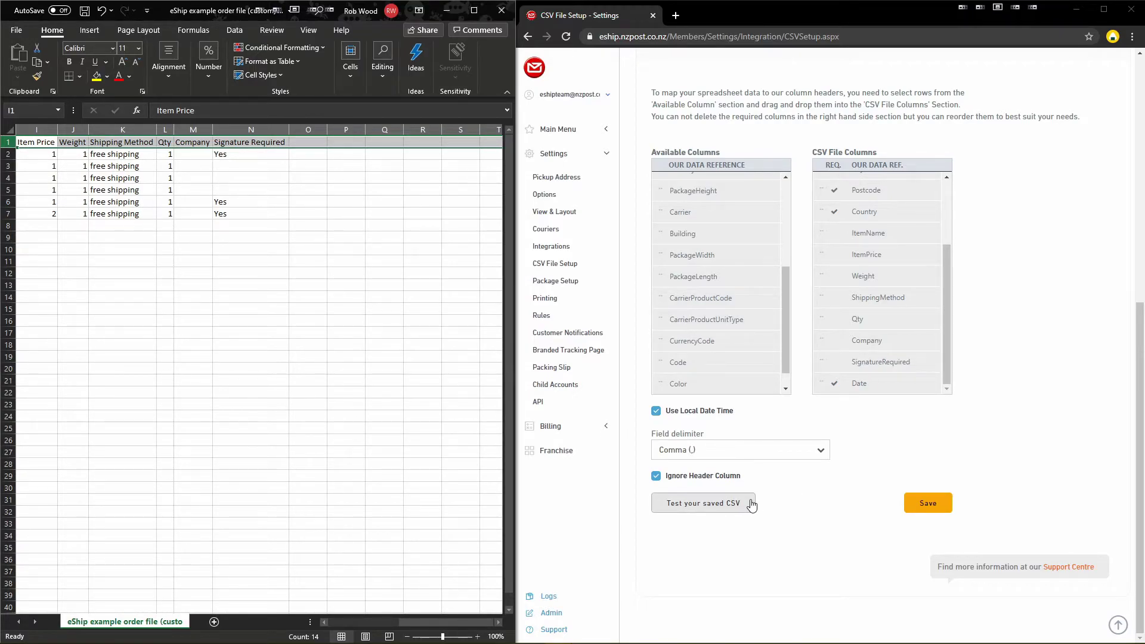
Save the CSV mapping and upload the custom order file into the saved-CSV test
left_click(927, 503)
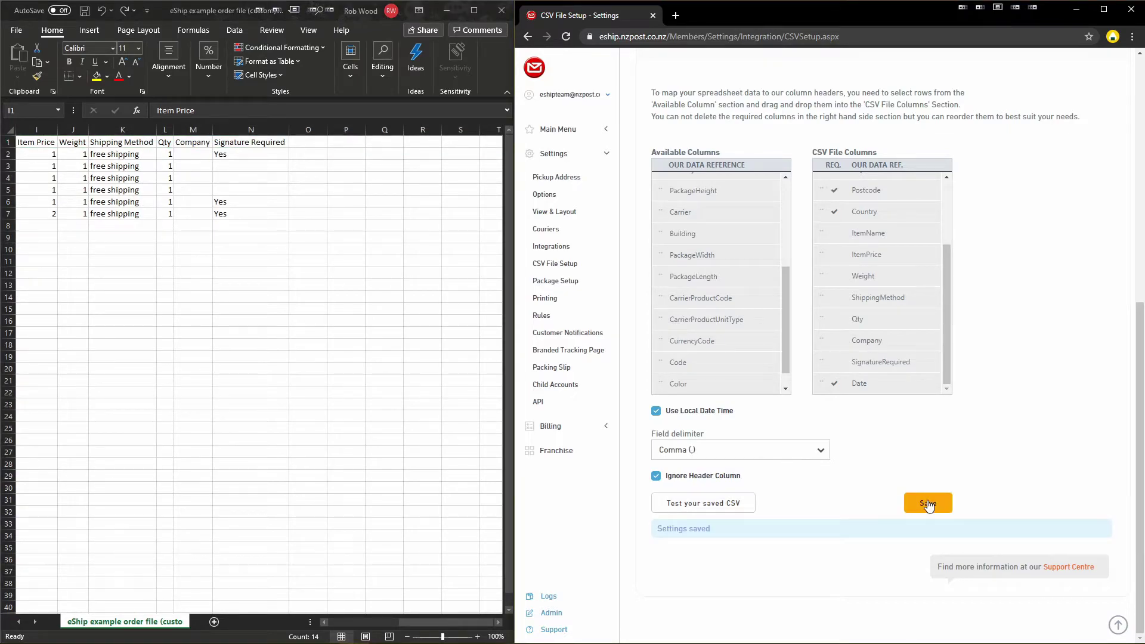
left_click(732, 503)
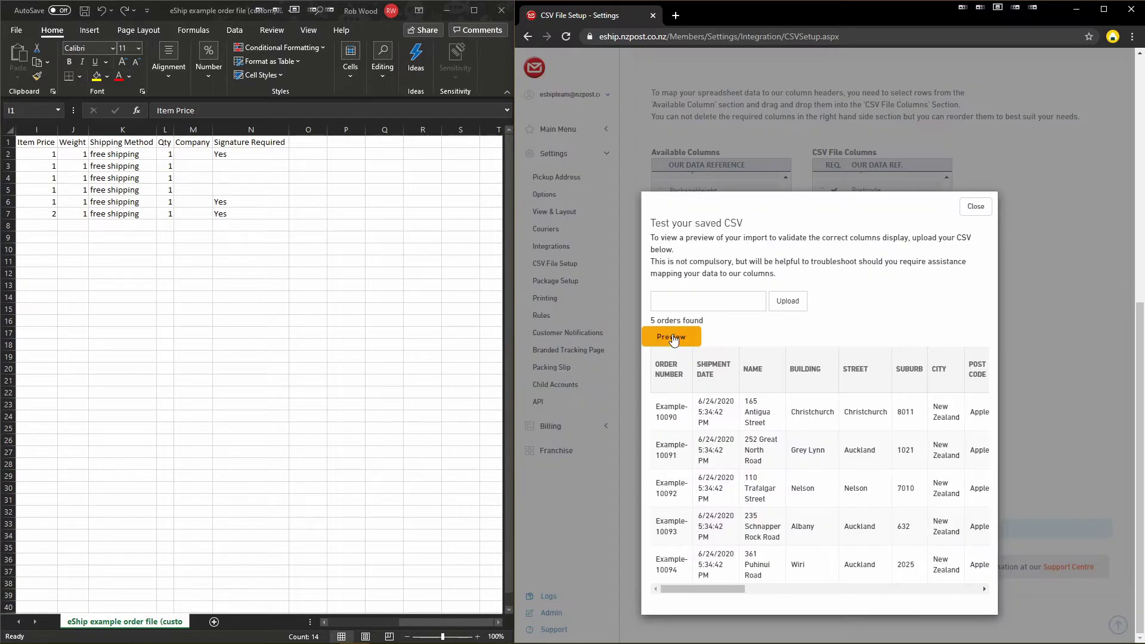
left_click(788, 302)
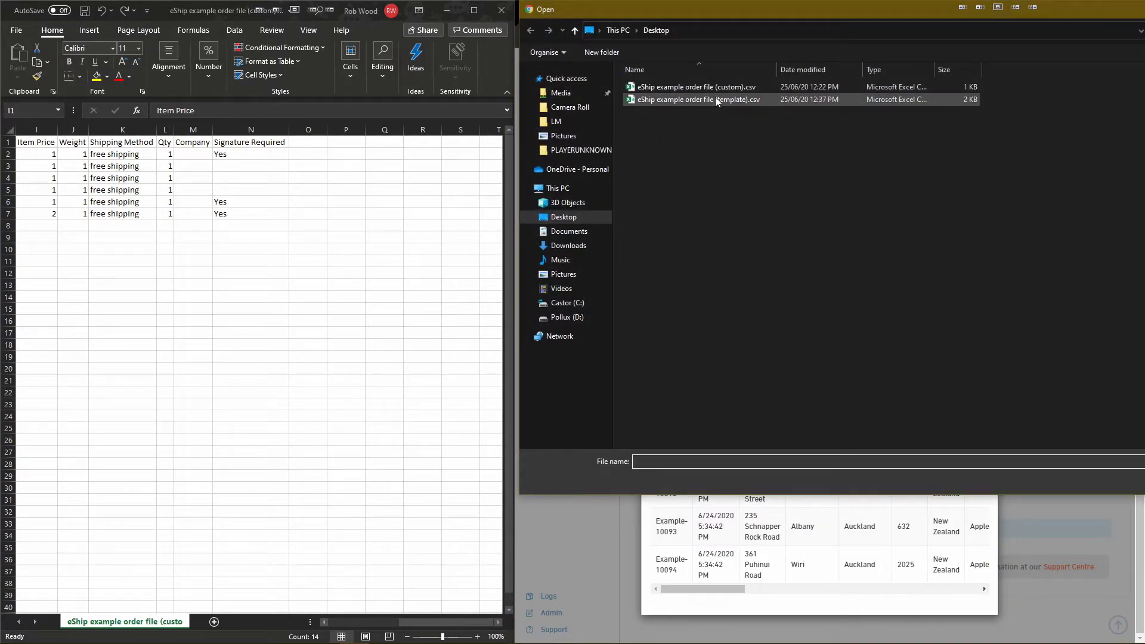
double_click(714, 89)
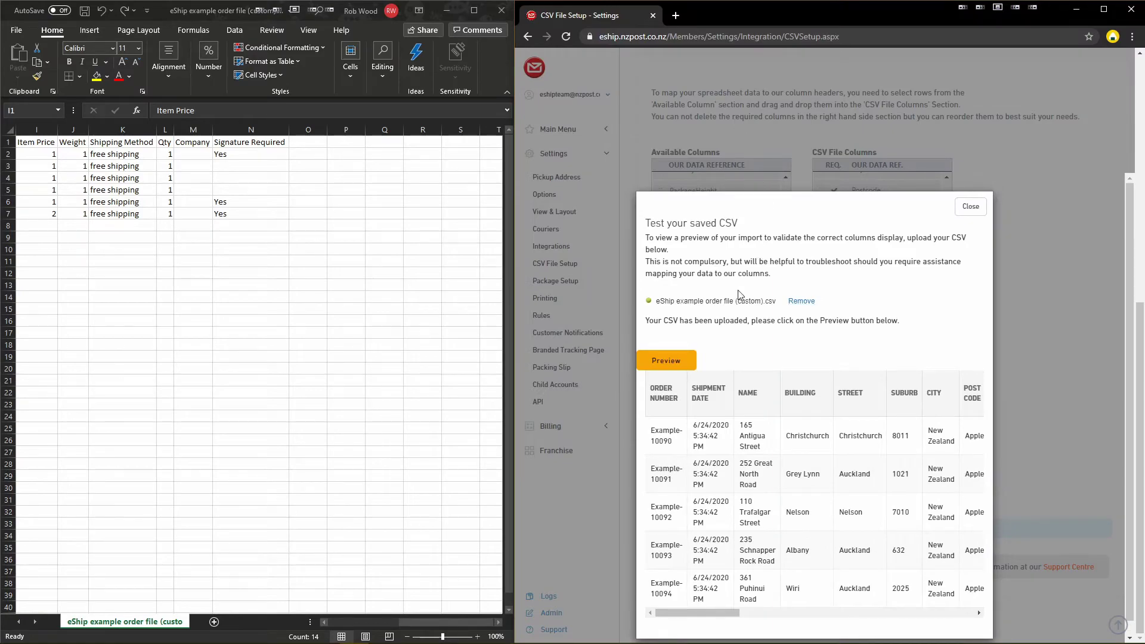
Preview the file as 5 correctly mapped orders, close the preview, and expand Main Menu
left_click(684, 365)
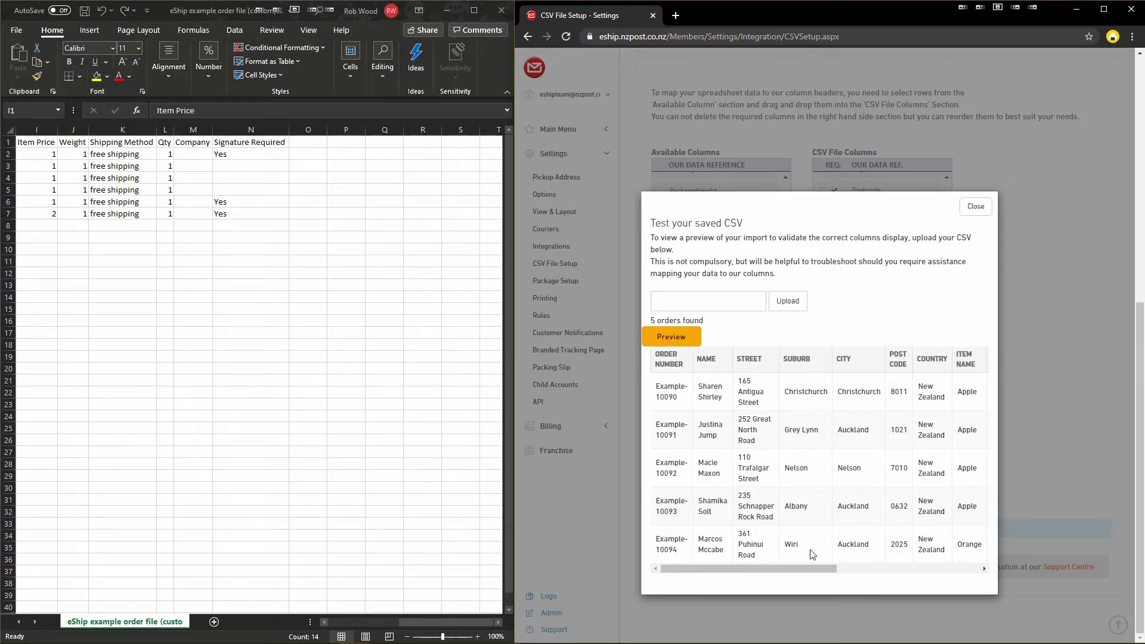
left_click_drag(819, 569, 937, 584)
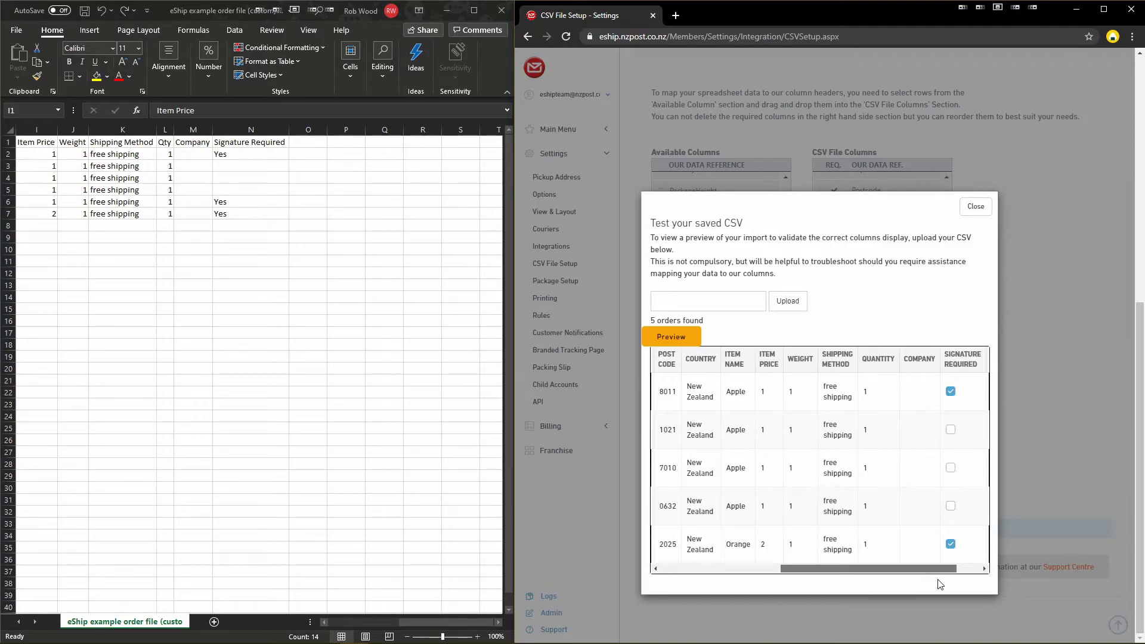
left_click_drag(939, 584, 965, 586)
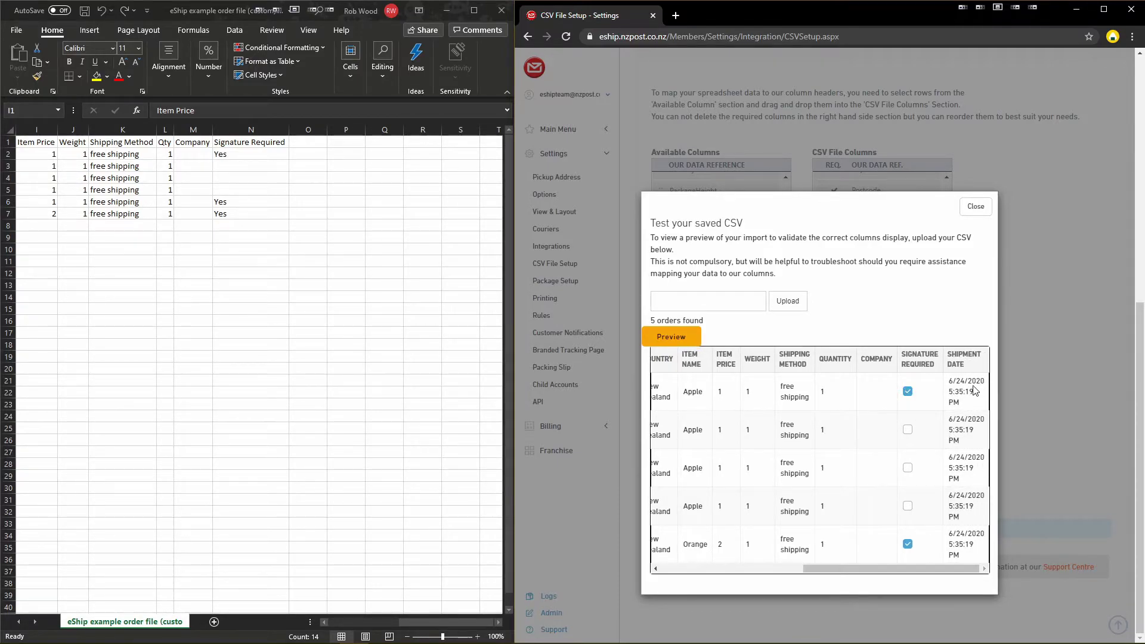
left_click(976, 207)
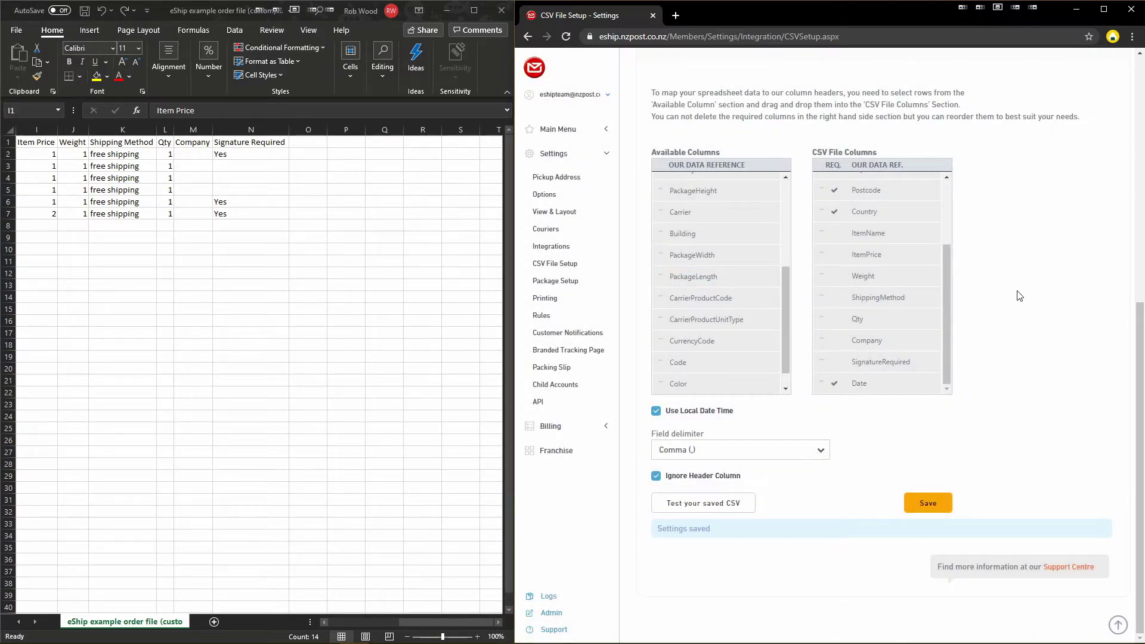
left_click(556, 129)
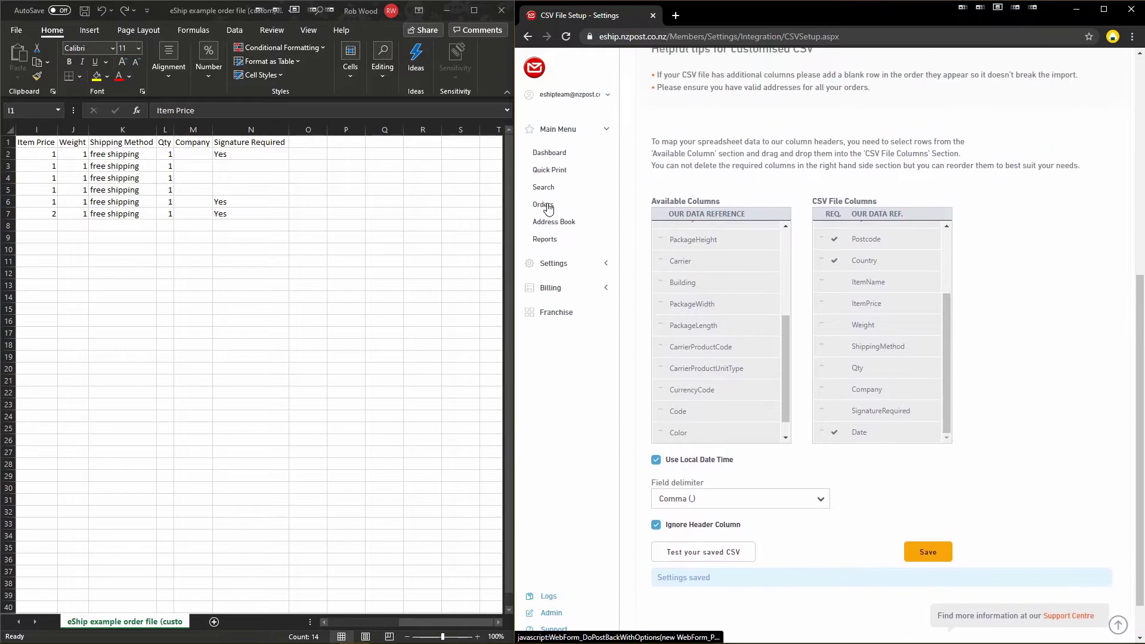
From the orders list, upload the custom order CSV file and start the import
left_click(545, 205)
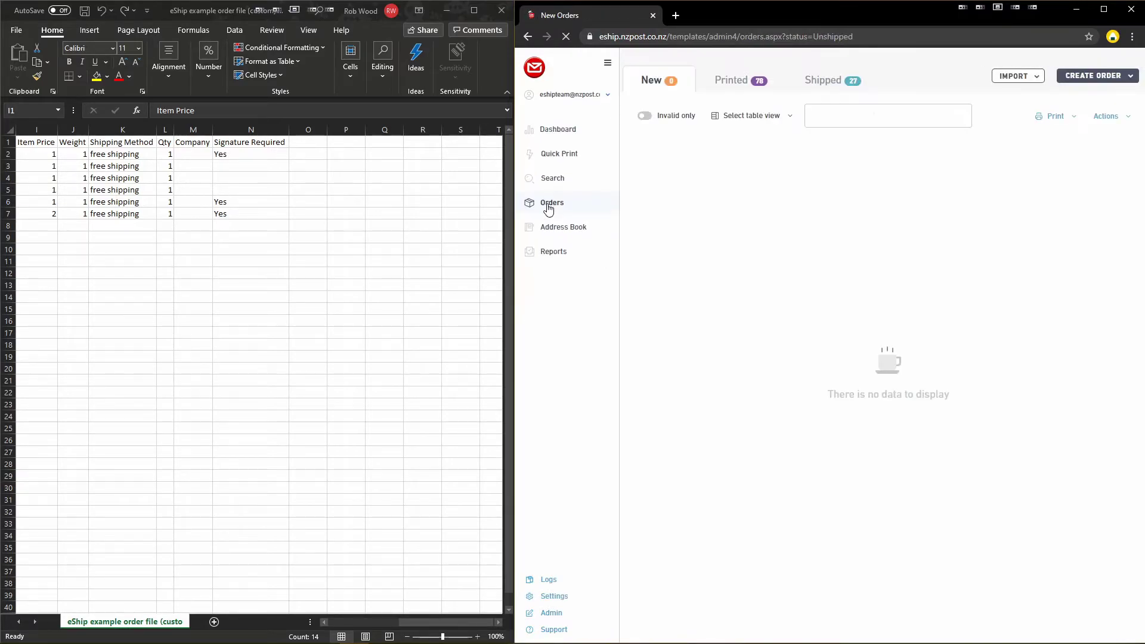
left_click(1027, 81)
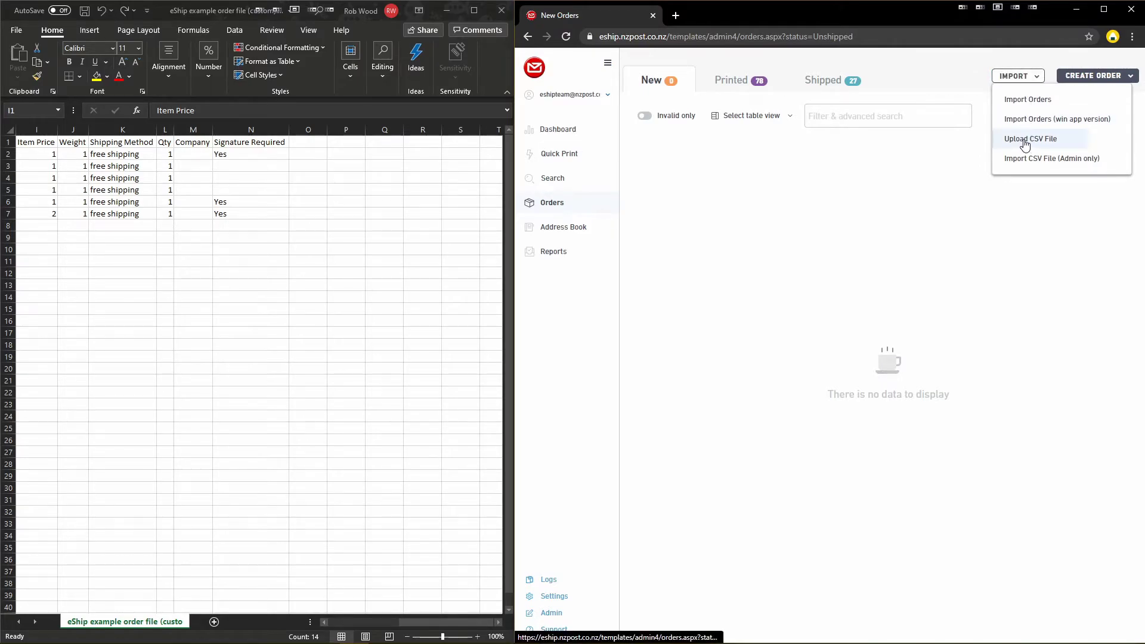
left_click(1025, 141)
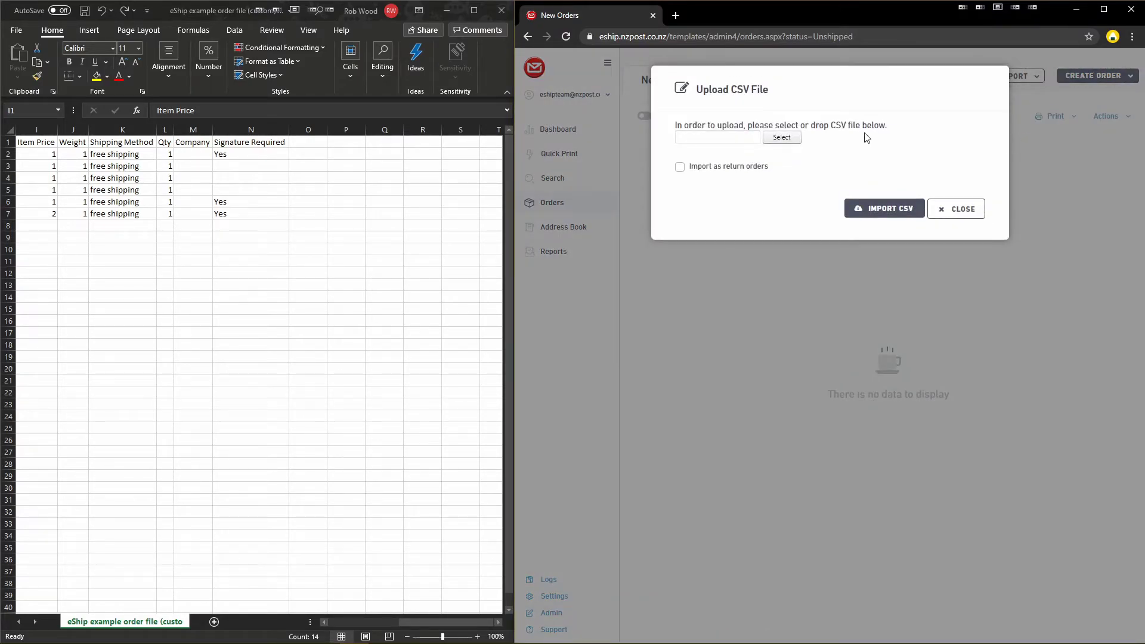
left_click(795, 143)
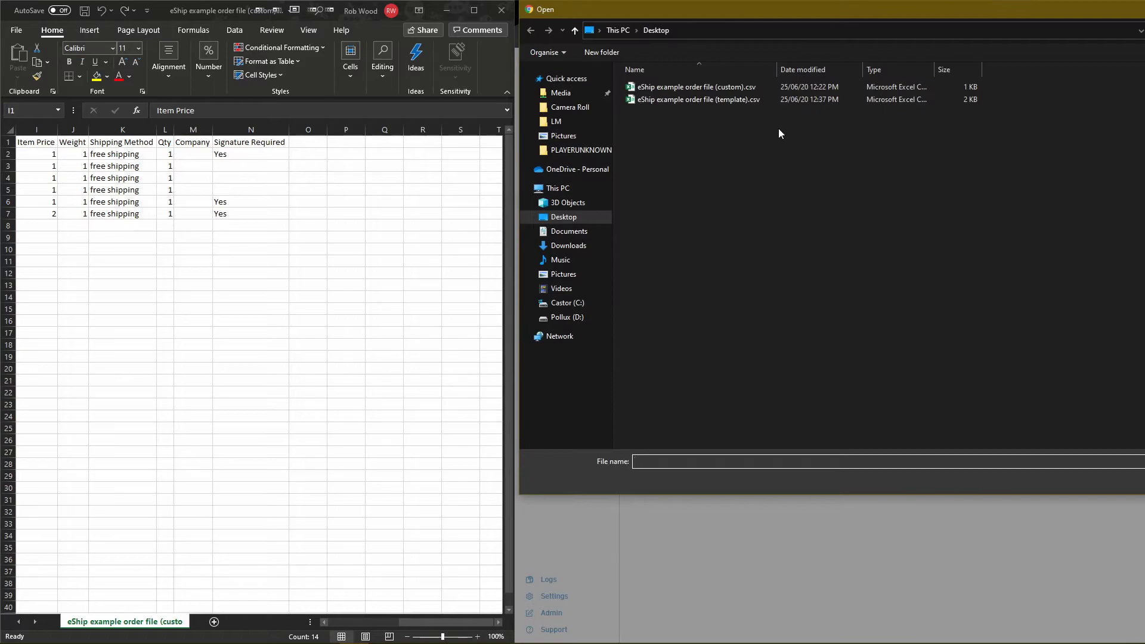
double_click(735, 89)
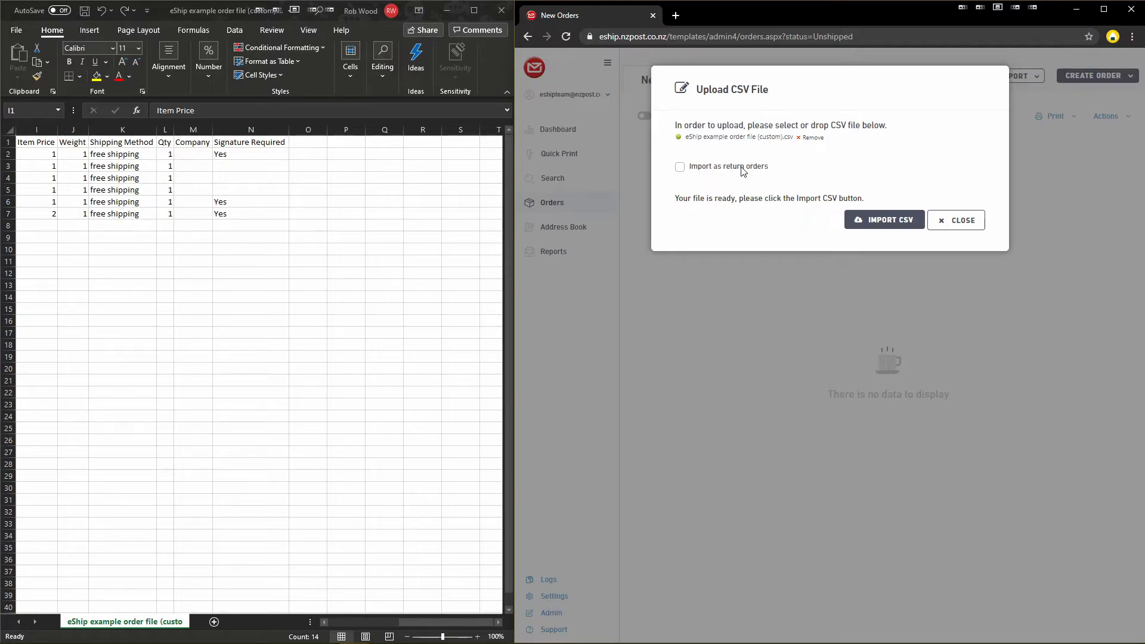
left_click(888, 220)
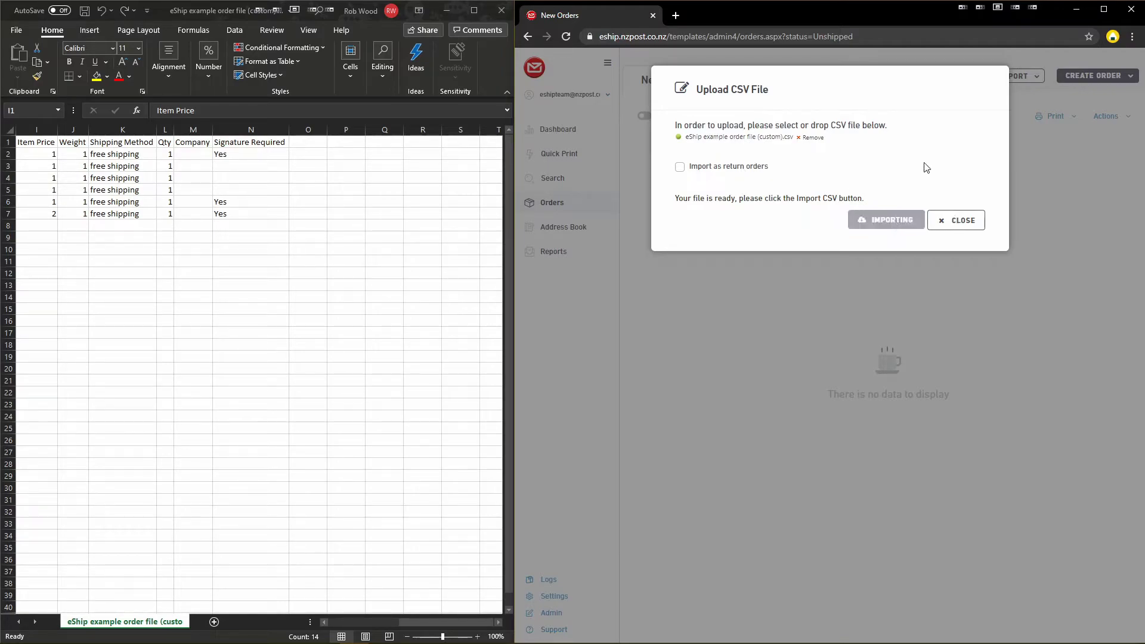
Review the import summary (6 rows read, 5 orders created) and close the upload window
left_click_drag(926, 167, 885, 231)
left_click(889, 227)
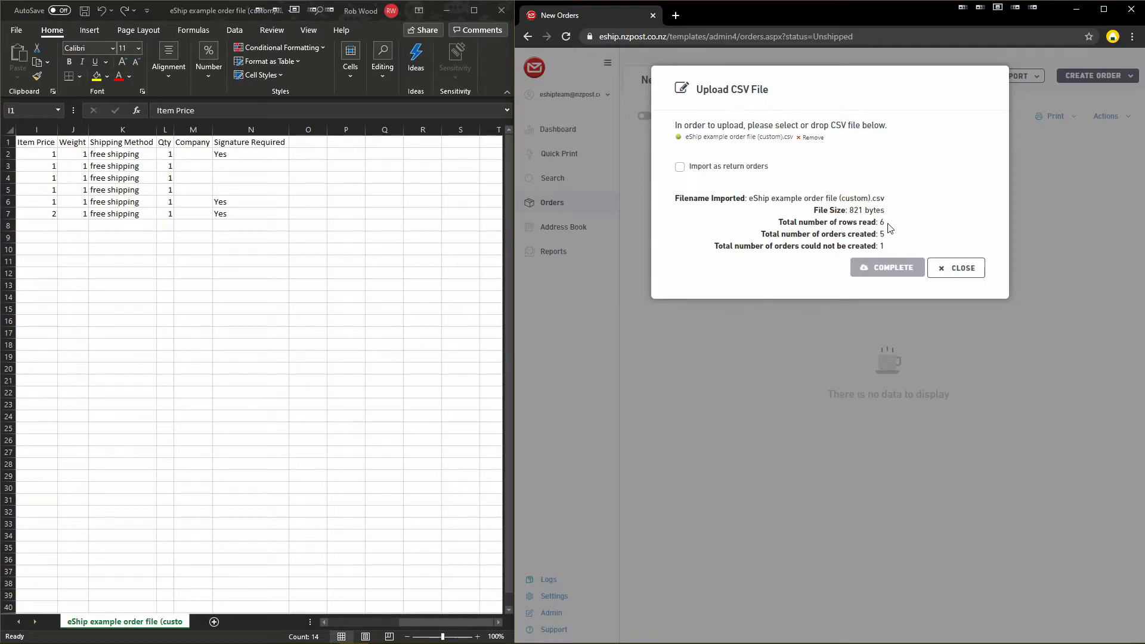
triple_click(887, 238)
left_click(886, 240)
left_click(946, 266)
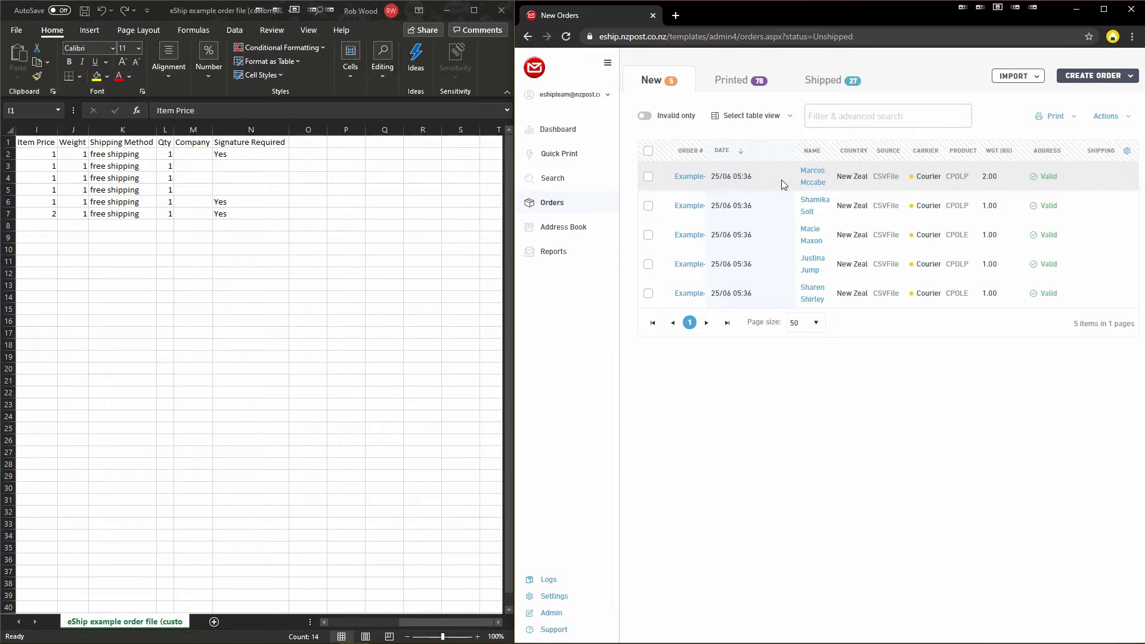
Open the first imported order and point out its order number, import source and receiver address
left_click(808, 179)
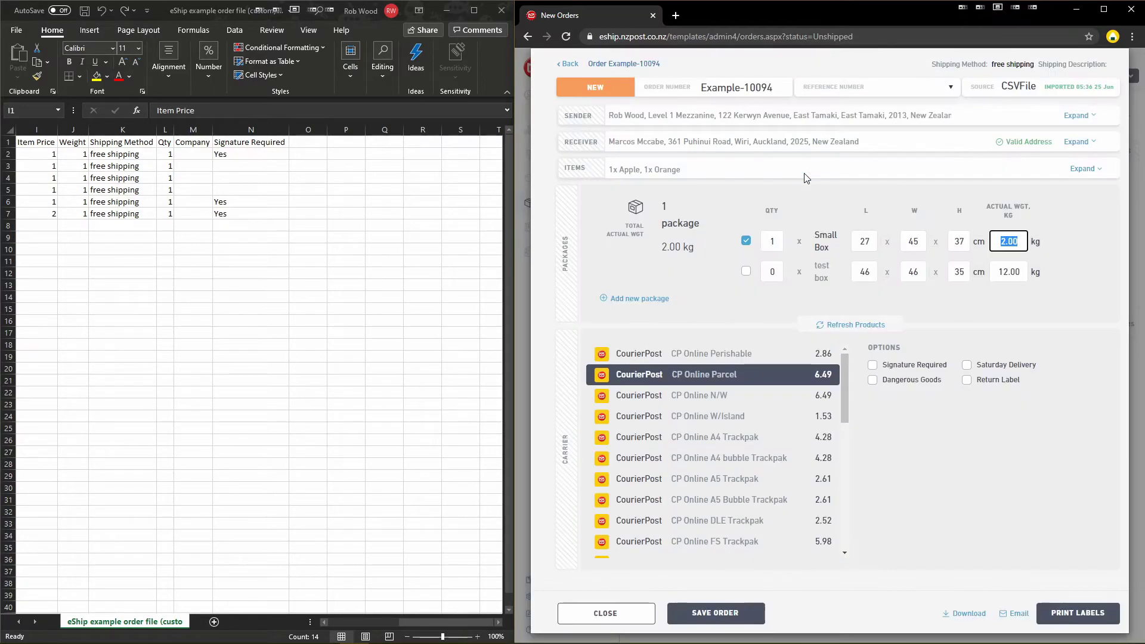
left_click_drag(774, 86, 702, 87)
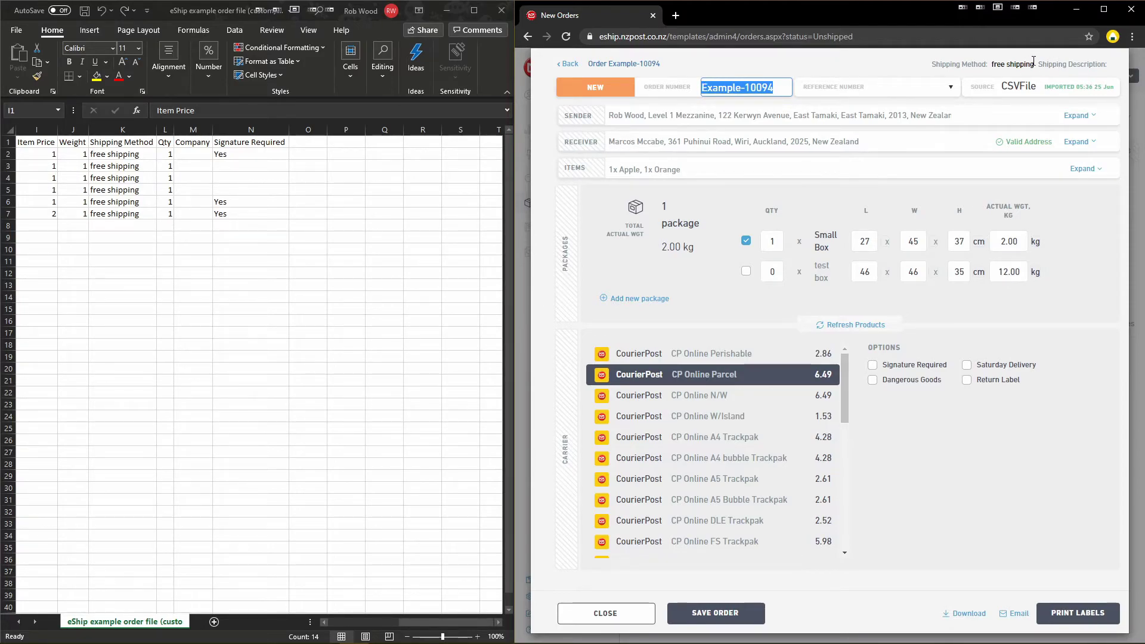
left_click_drag(1035, 64, 1003, 85)
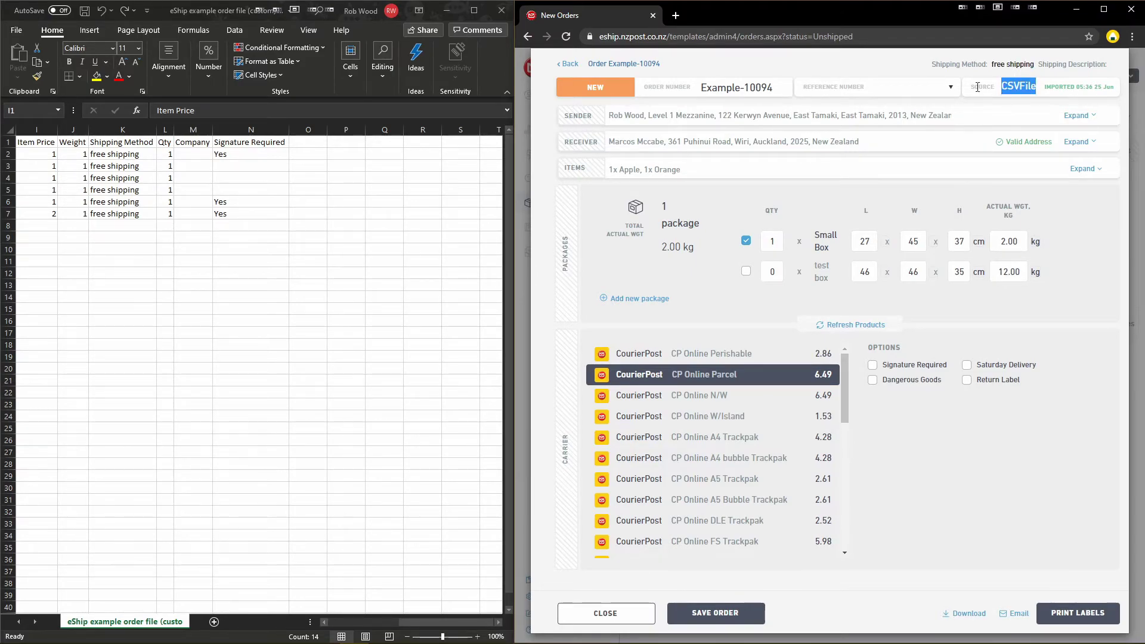
left_click_drag(614, 142, 1016, 144)
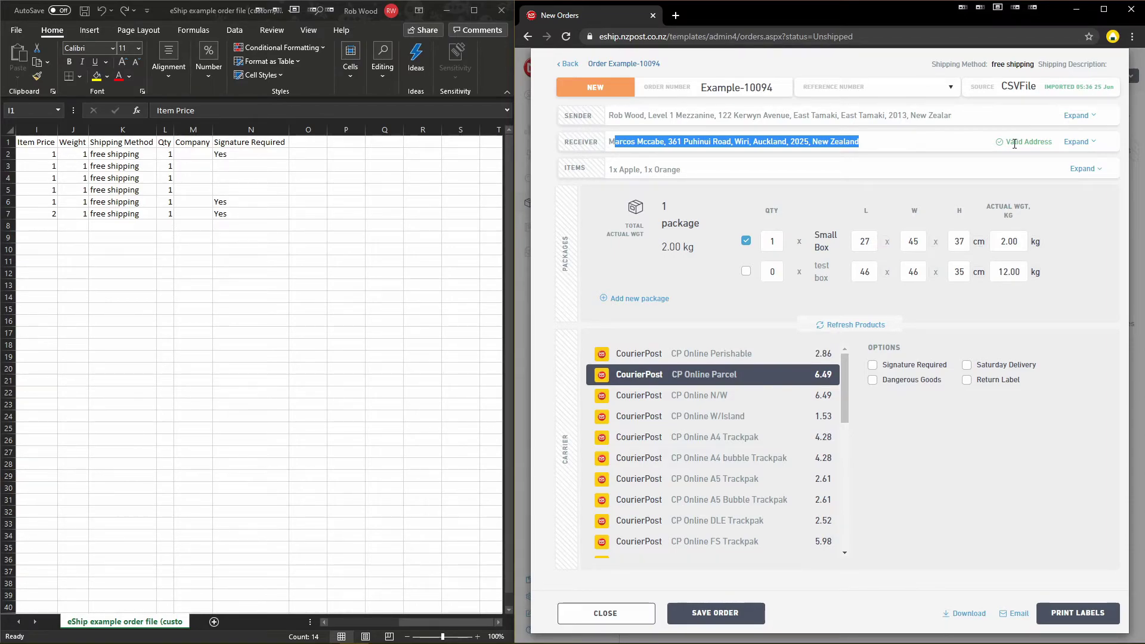
Expand the order's items to show the Apple and Orange lines, total value and package weight
left_click(1072, 173)
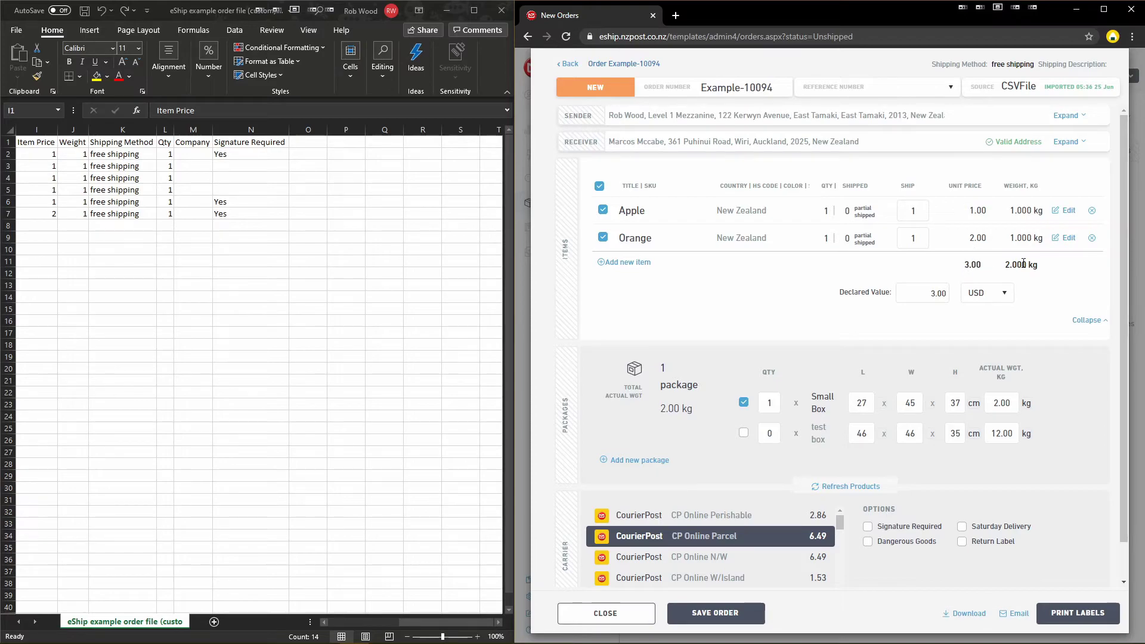
left_click_drag(964, 264, 934, 293)
left_click(927, 271)
double_click(995, 402)
Select all five imported orders and remove them with Remove (can be re-imported), confirming the removal
left_click(636, 614)
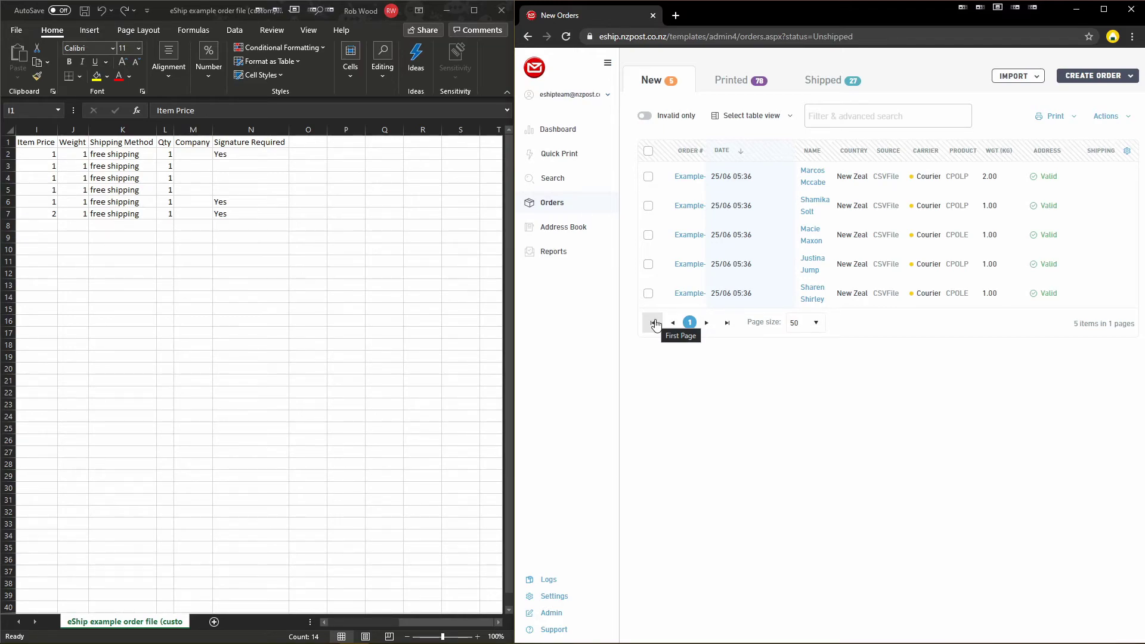
left_click(647, 154)
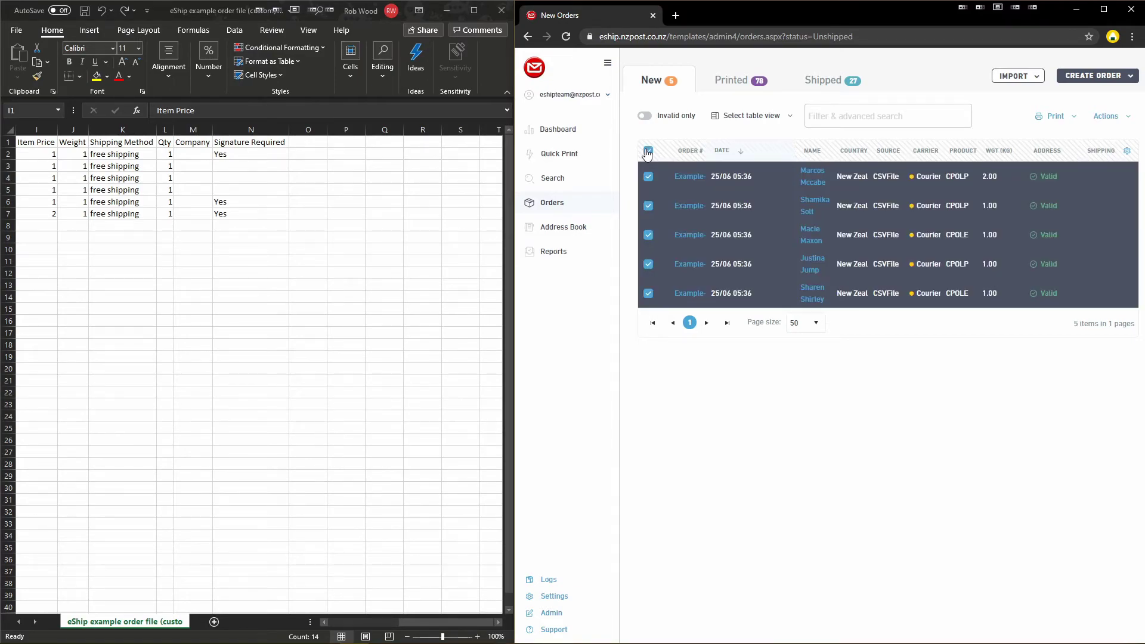
left_click(1128, 118)
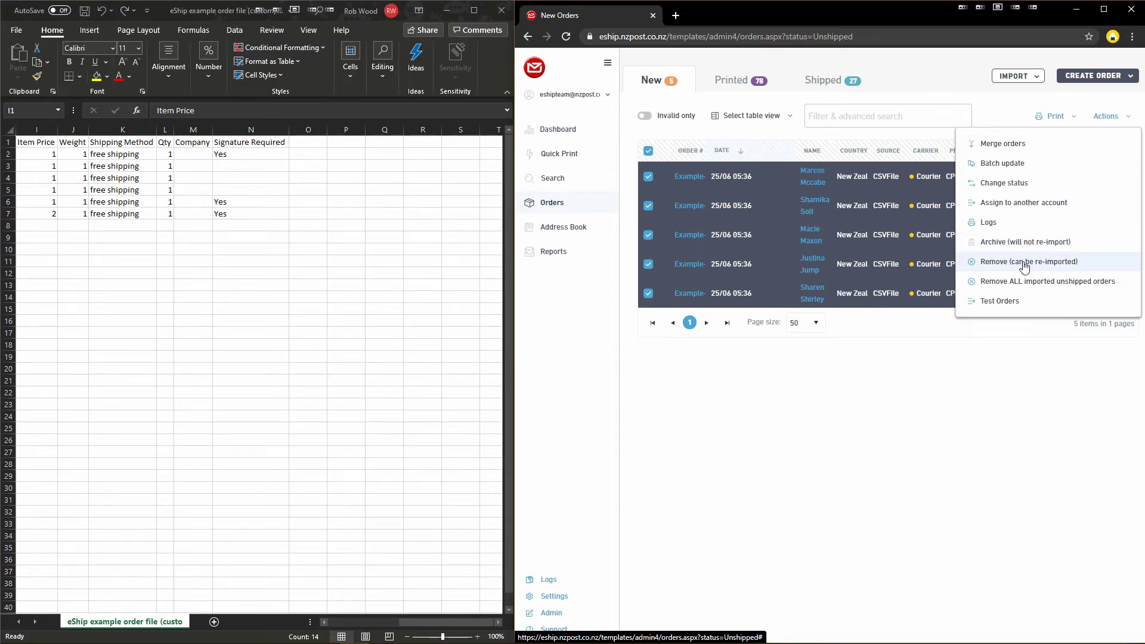
left_click(1024, 263)
left_click(903, 319)
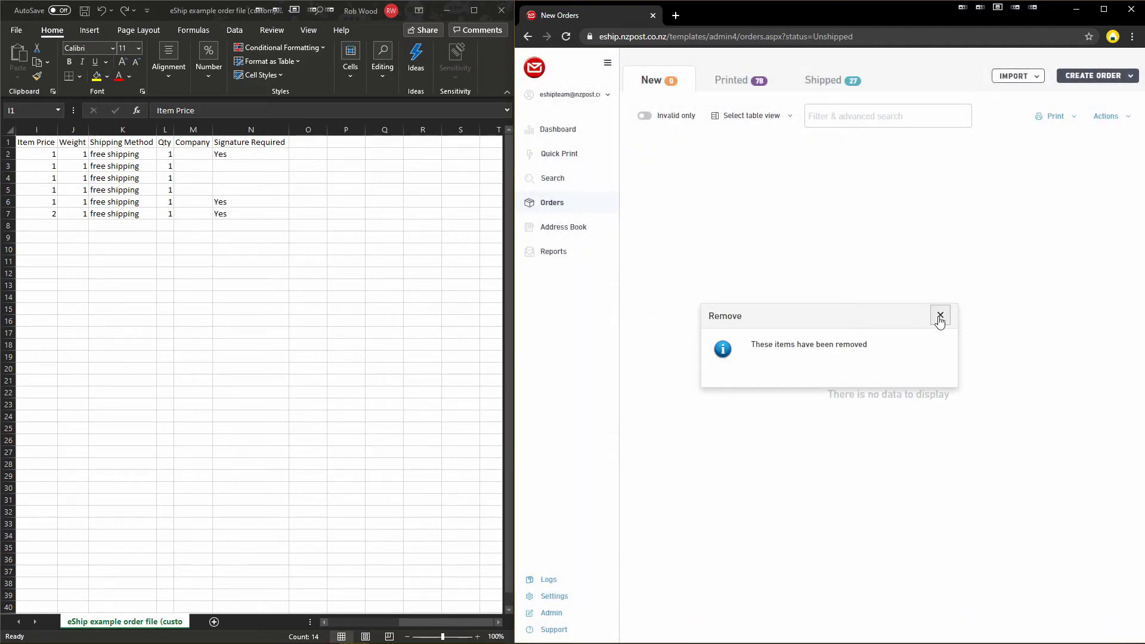
left_click(940, 316)
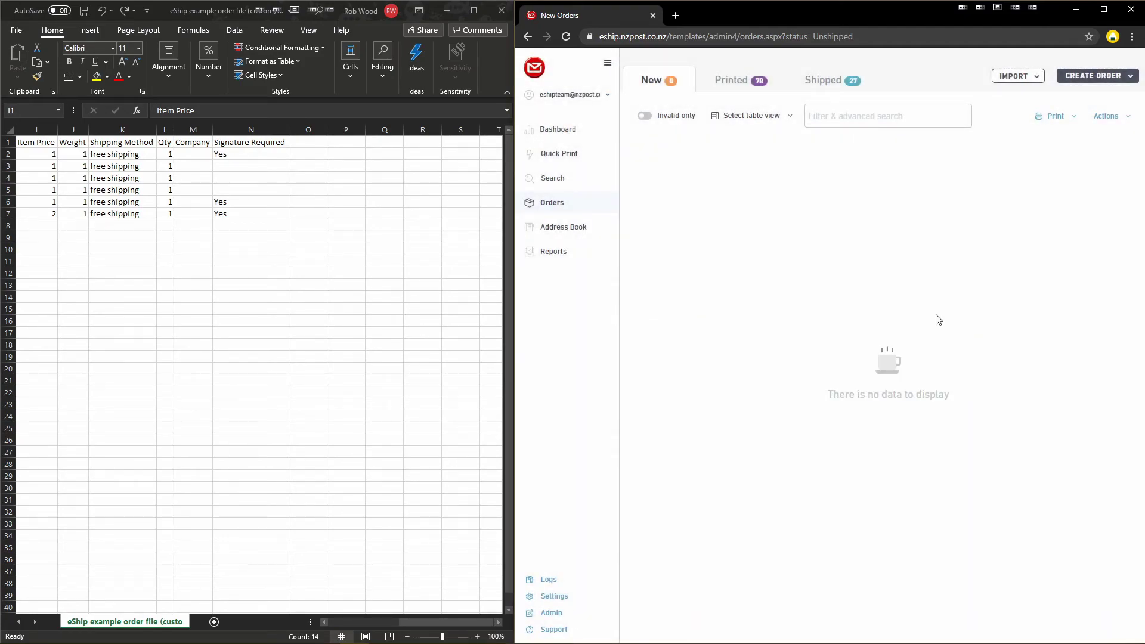
left_click(207, 184)
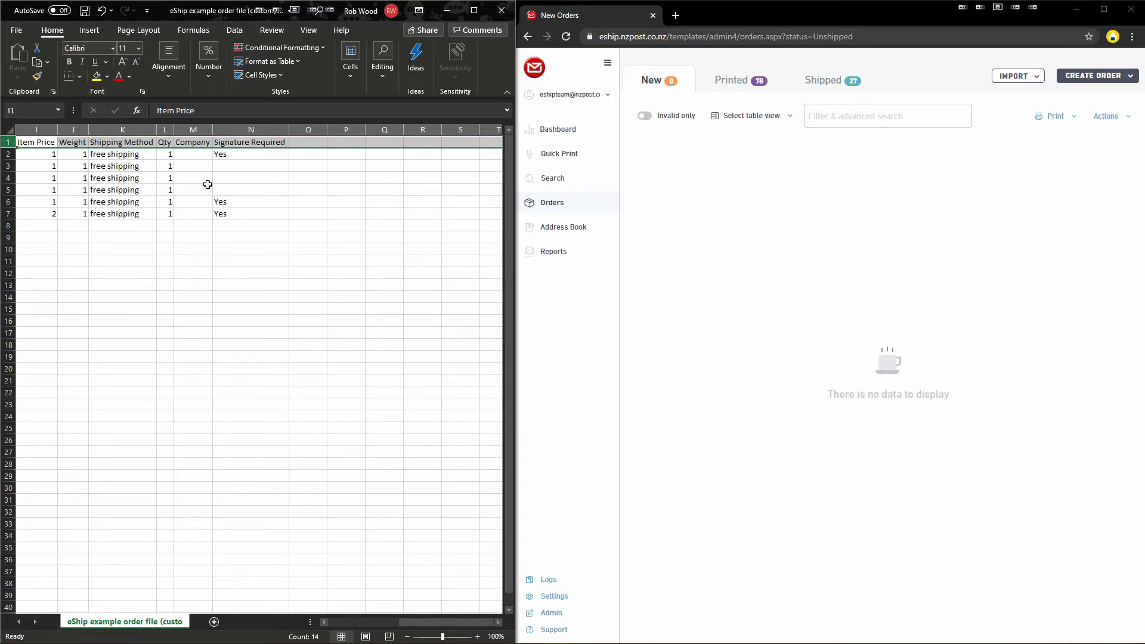
Open the Support article 'Importing orders from a .CSV file' and scroll down to Troubleshooting
left_click(577, 629)
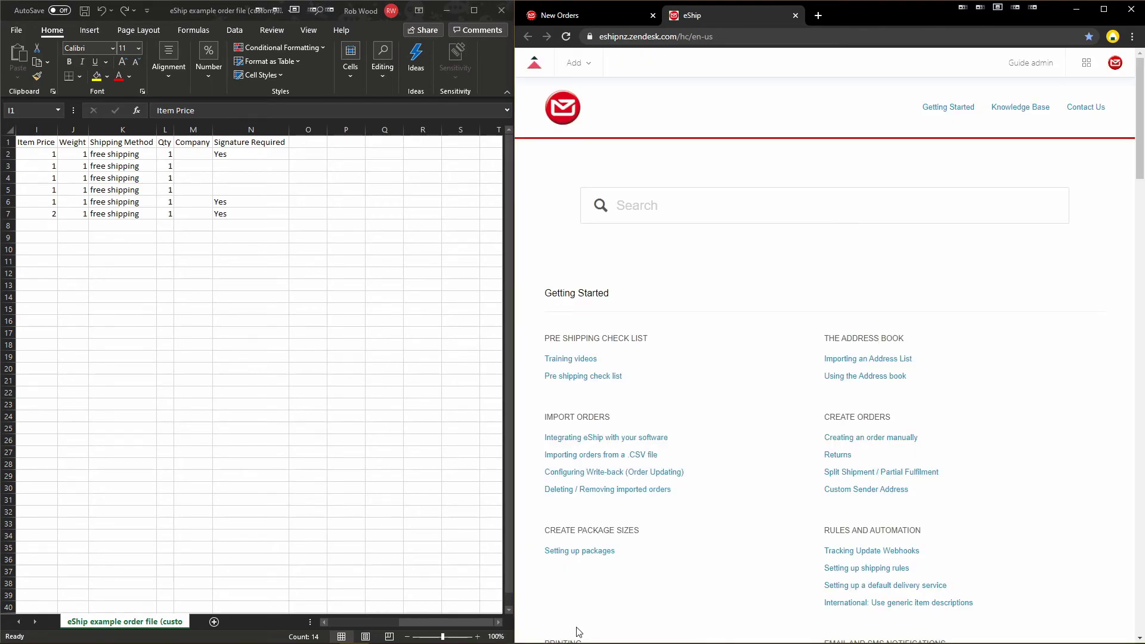
left_click(642, 459)
scroll(739, 447, "down", 3)
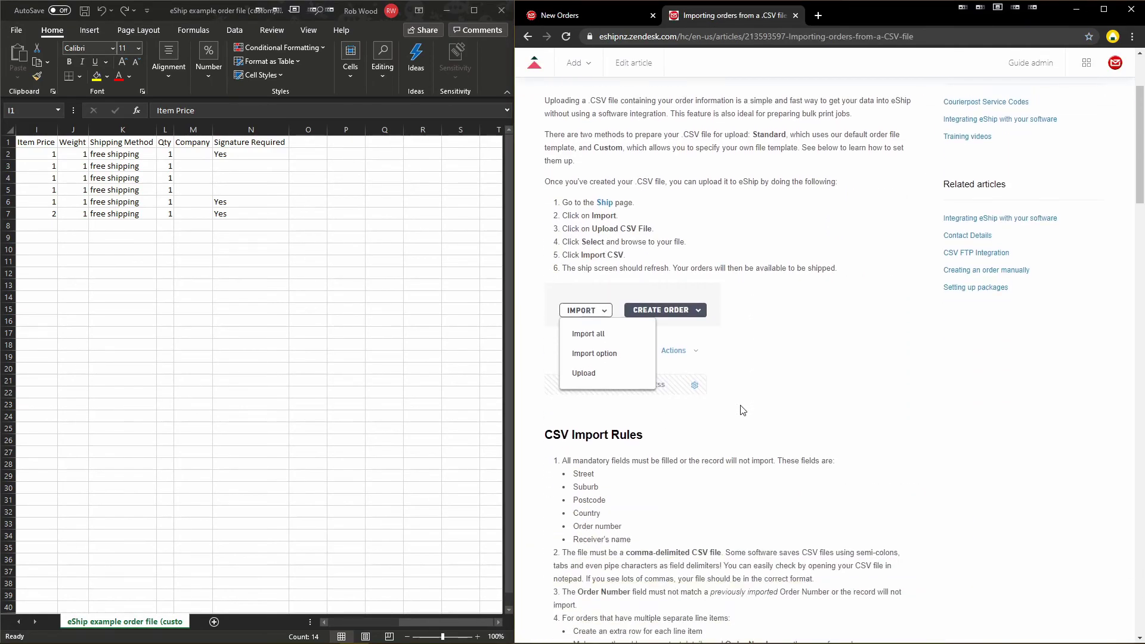
scroll(742, 410, "down", 8)
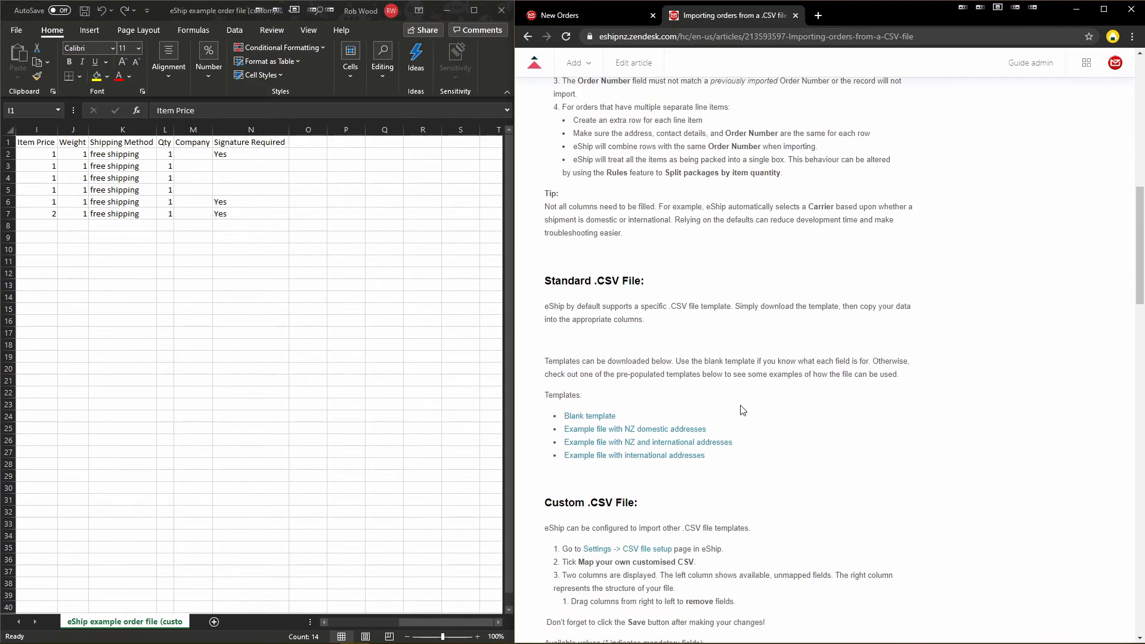
scroll(742, 410, "down", 3)
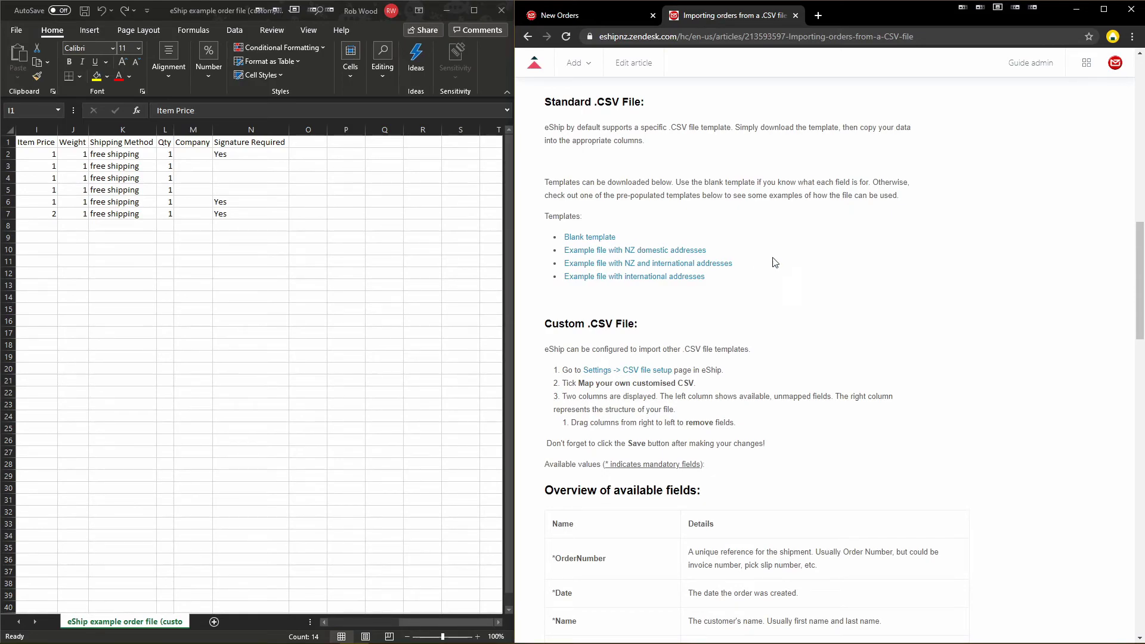
scroll(950, 269, "down", 6)
scroll(950, 269, "down", 1)
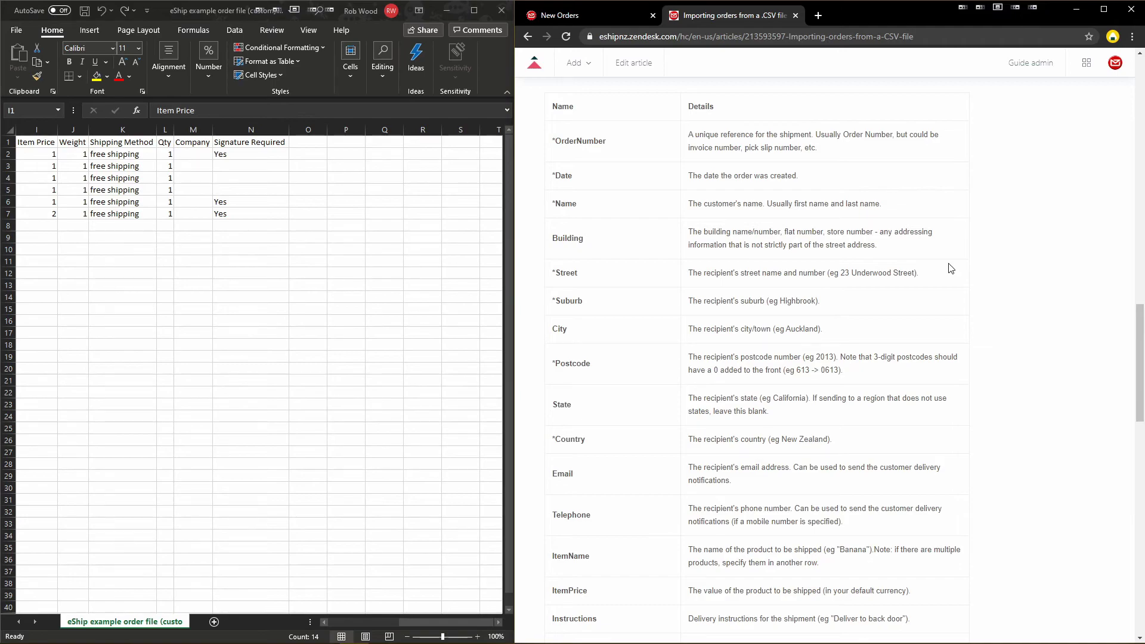
scroll(950, 268, "down", 12)
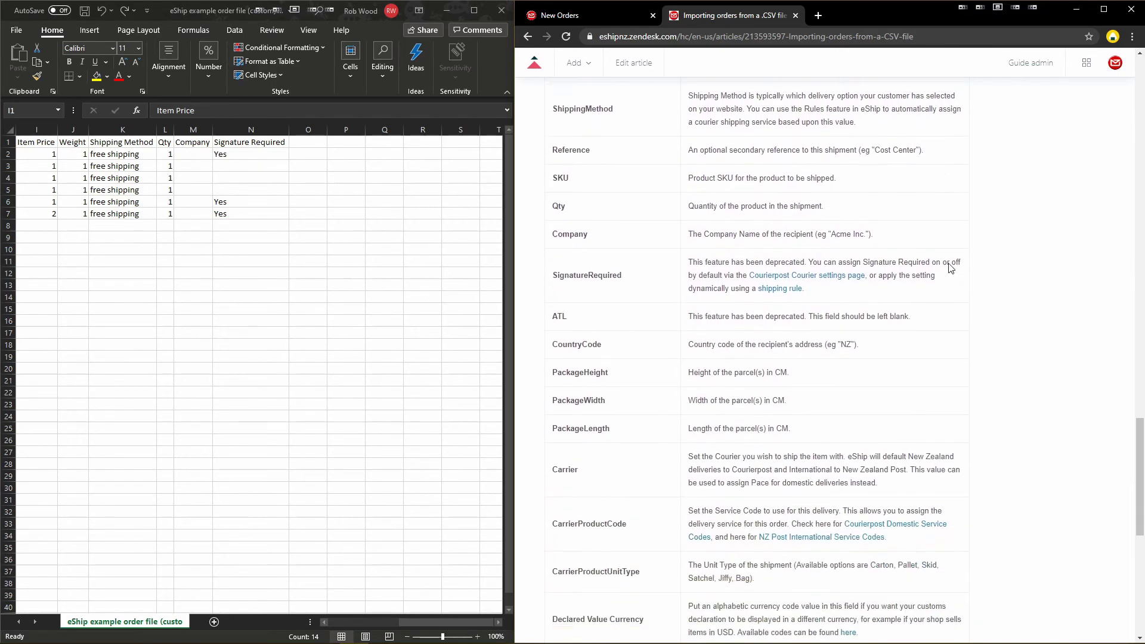
scroll(950, 268, "down", 6)
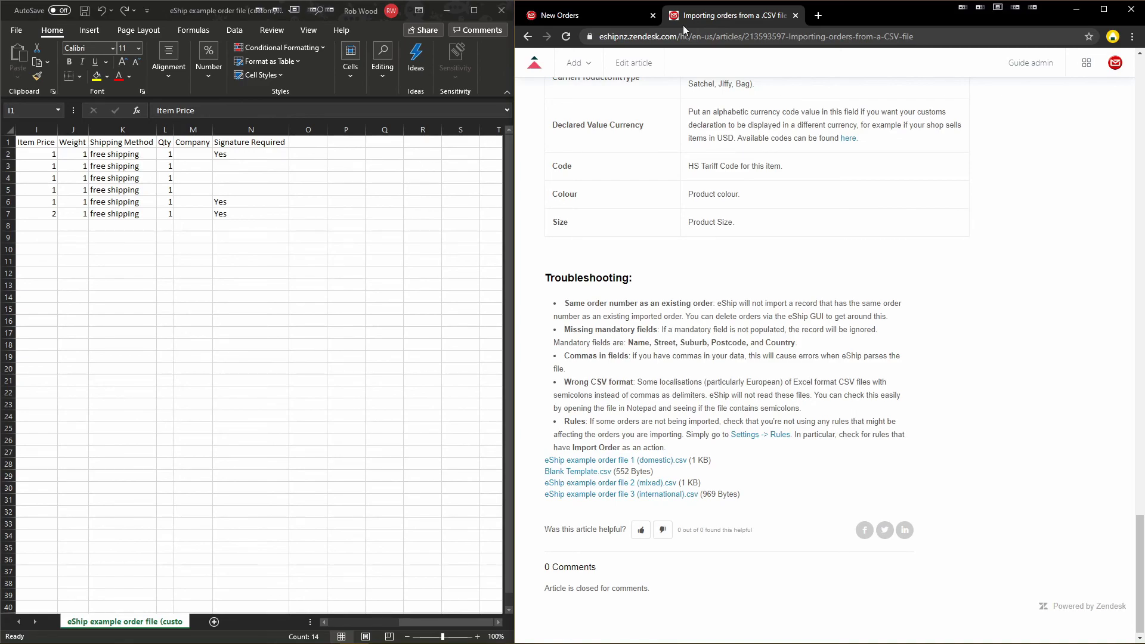
In the eShip tab, open Settings > CSV File Setup and list the Field delimiter options
left_click(581, 16)
left_click(563, 596)
left_click(573, 270)
scroll(634, 361, "down", 6)
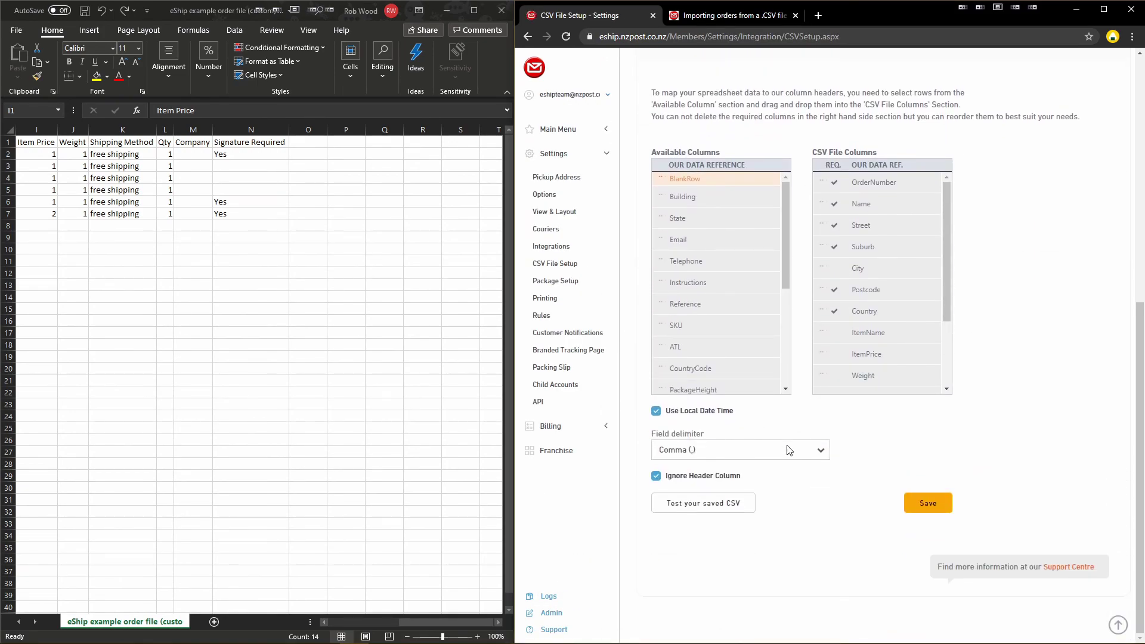
left_click(818, 449)
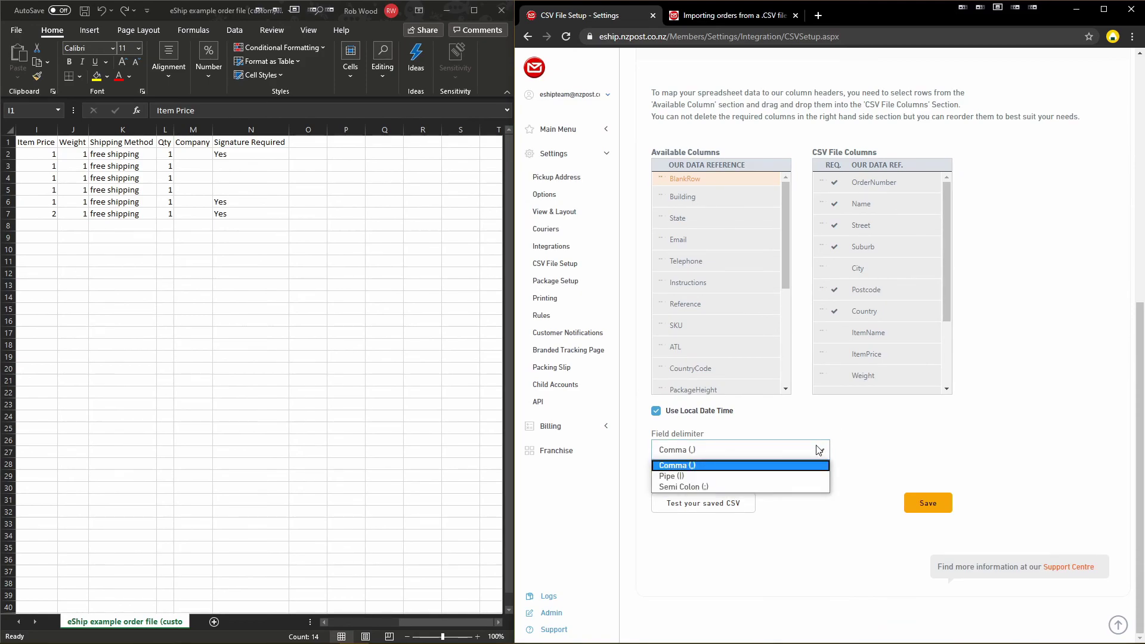
Set the field delimiter to Semi Colon and return to the CSV import help article
left_click(776, 487)
left_click(727, 16)
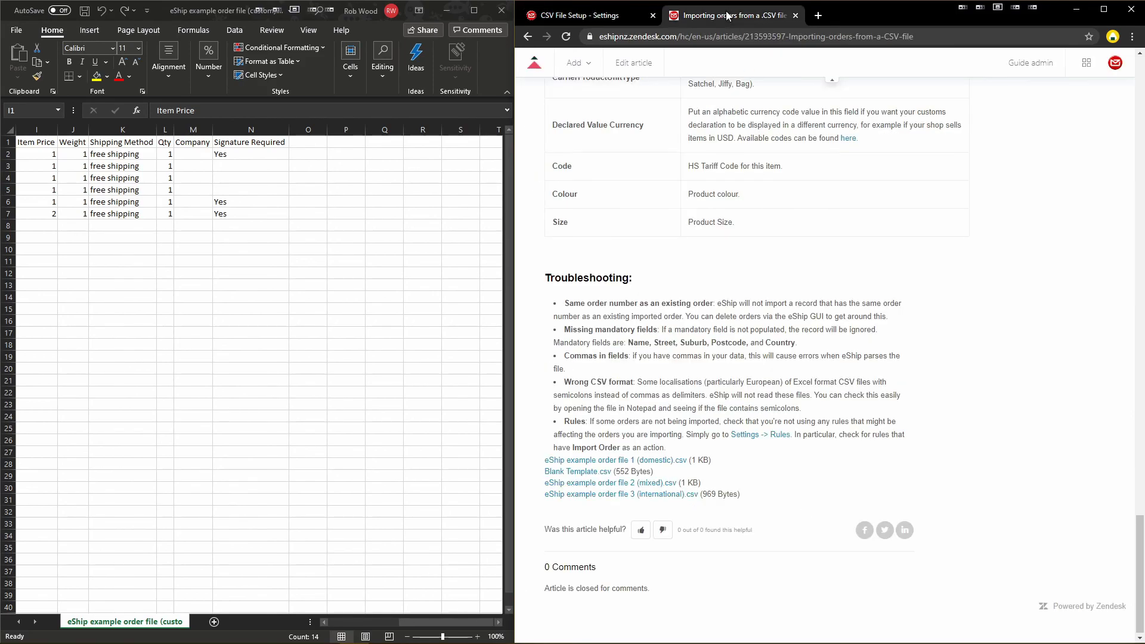